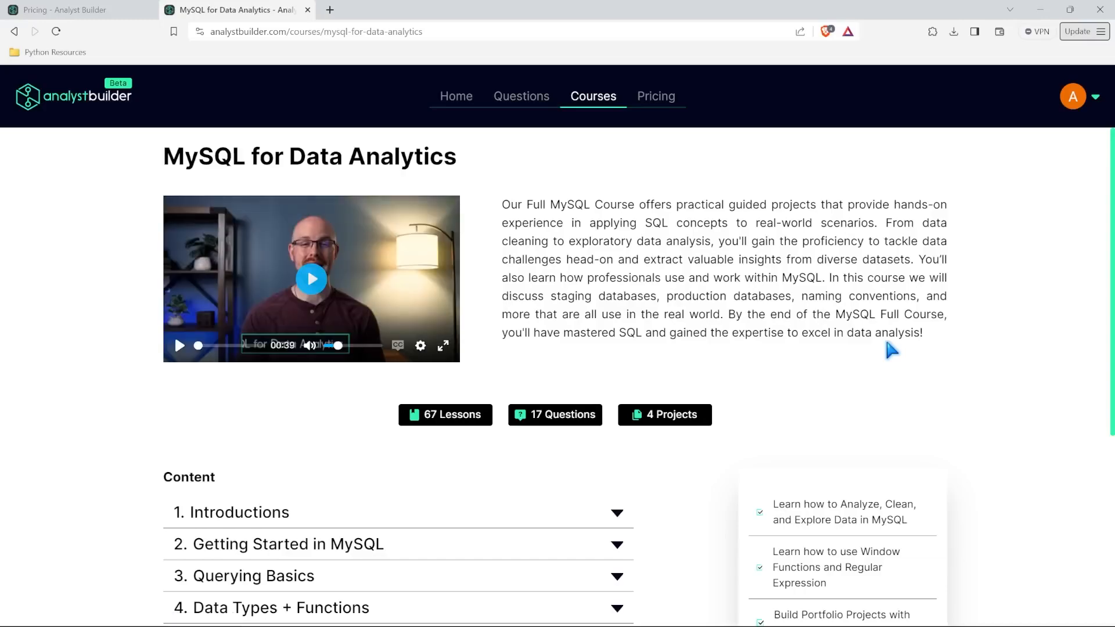
- Add user_id after GROUP BY in the Average Gaming Session query and check the answer
{"action": "scroll", "coordinate": [665, 473], "scroll_direction": "down", "scroll_amount": 1}
{"action": "scroll", "coordinate": [665, 475], "scroll_direction": "down", "scroll_amount": 4}
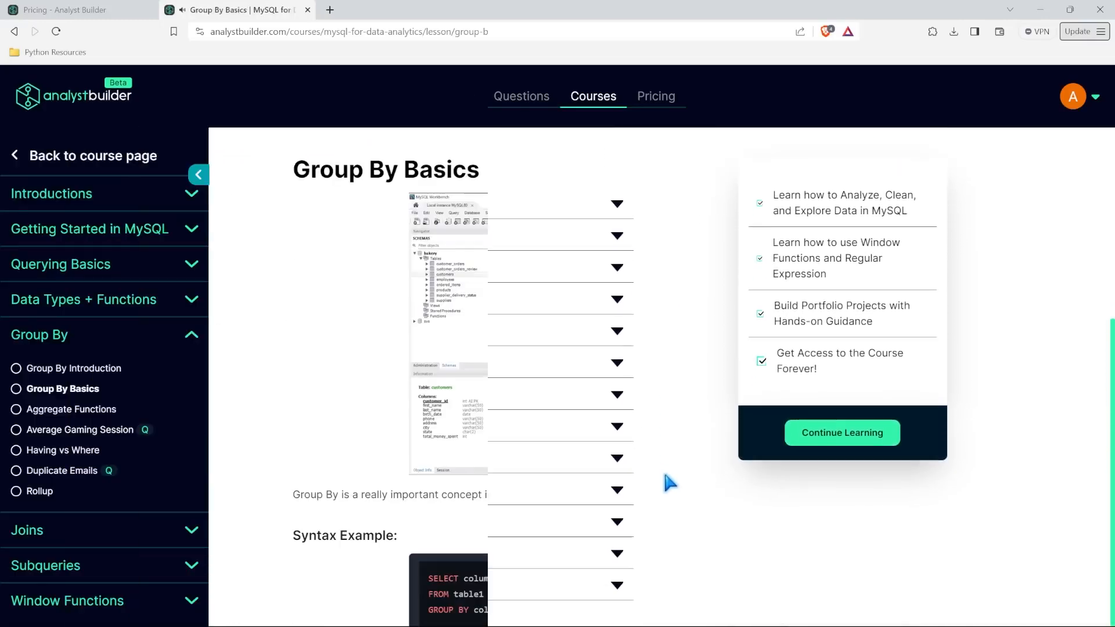
{"action": "scroll", "coordinate": [1033, 363], "scroll_direction": "down", "scroll_amount": 1}
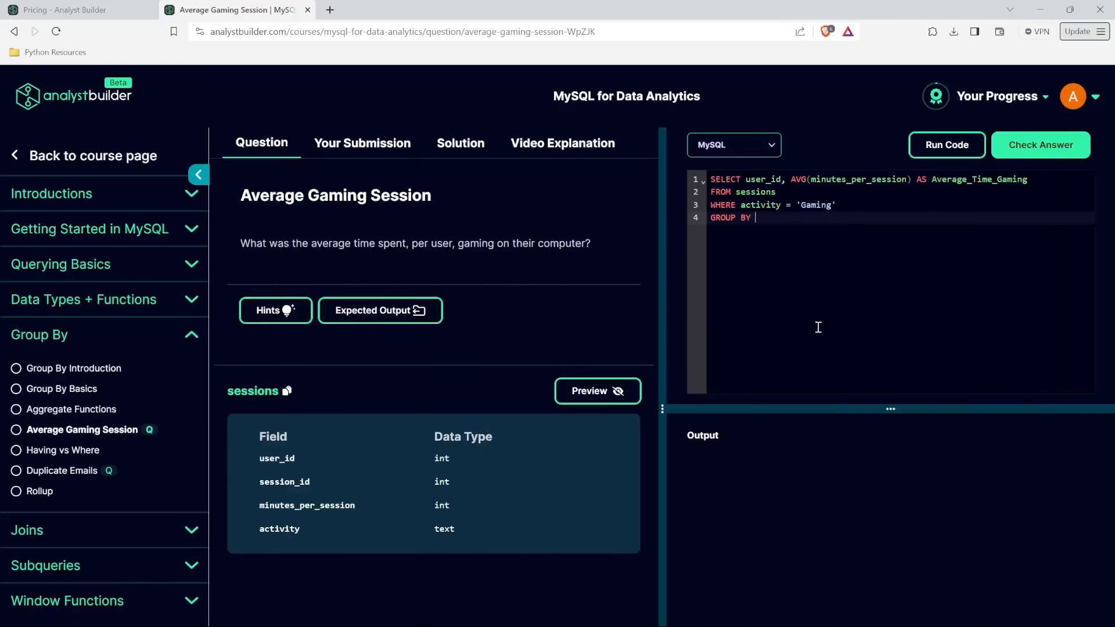
{"action": "type", "text": "user_id"}
{"action": "left_click", "coordinate": [1033, 155]}
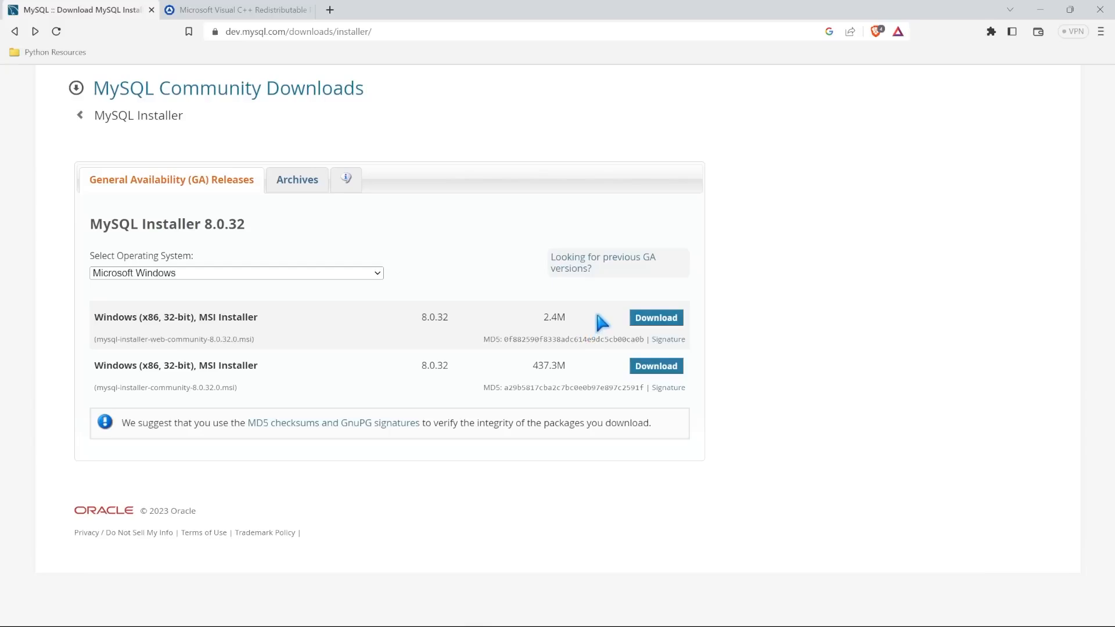
- Download the 437.3M mysql-installer-community-8.0.32.0 MSI without signing in, then open it
{"action": "left_click", "coordinate": [657, 372]}
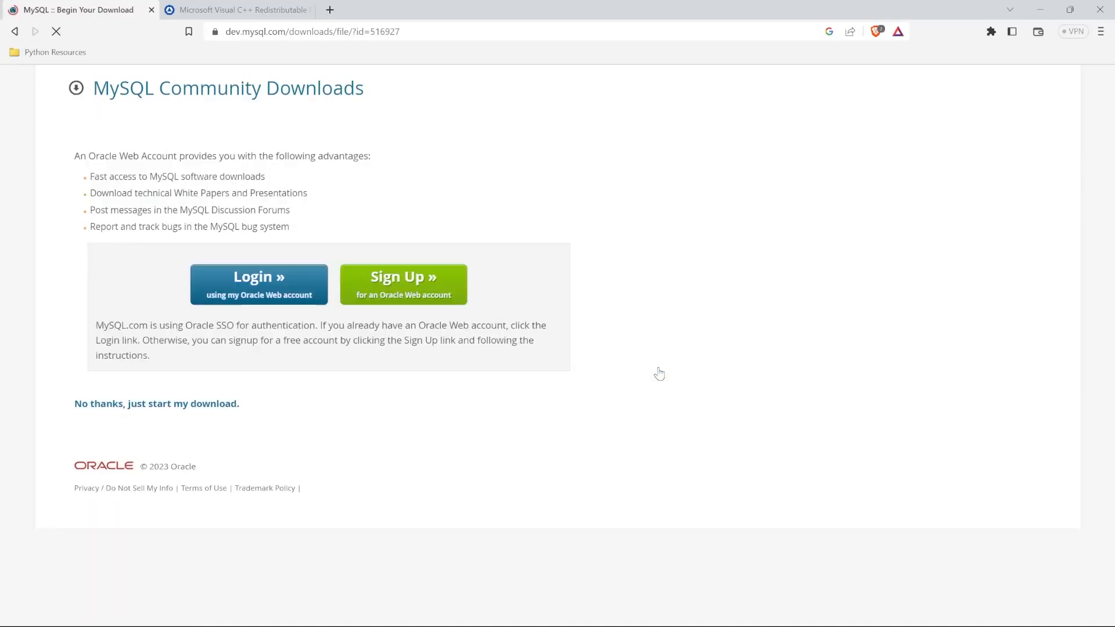
{"action": "left_click", "coordinate": [153, 407]}
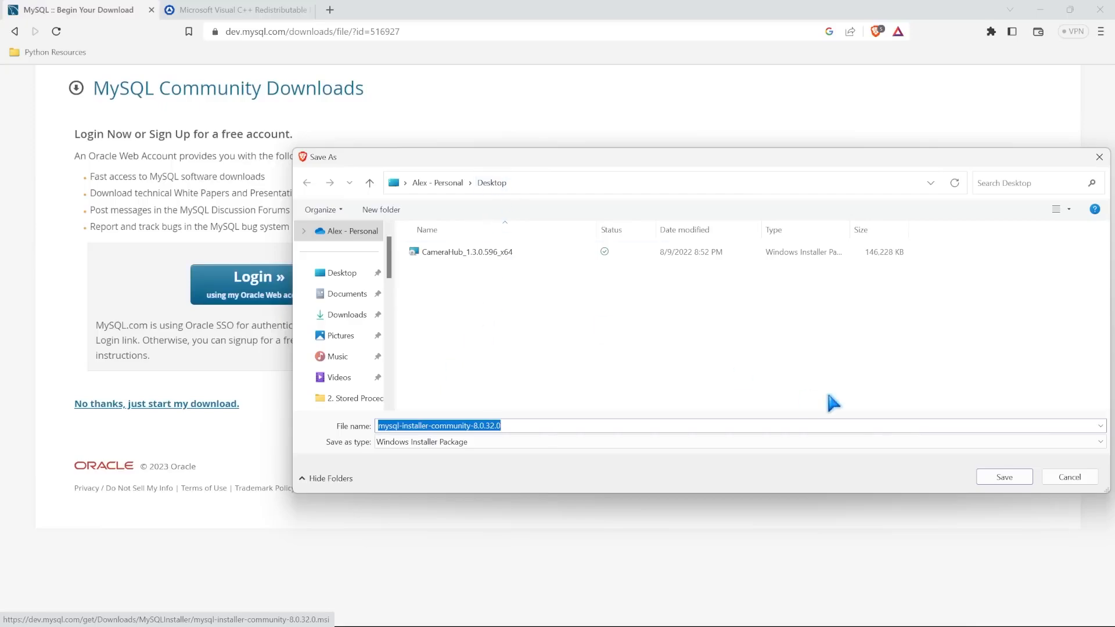
{"action": "left_click", "coordinate": [1010, 478]}
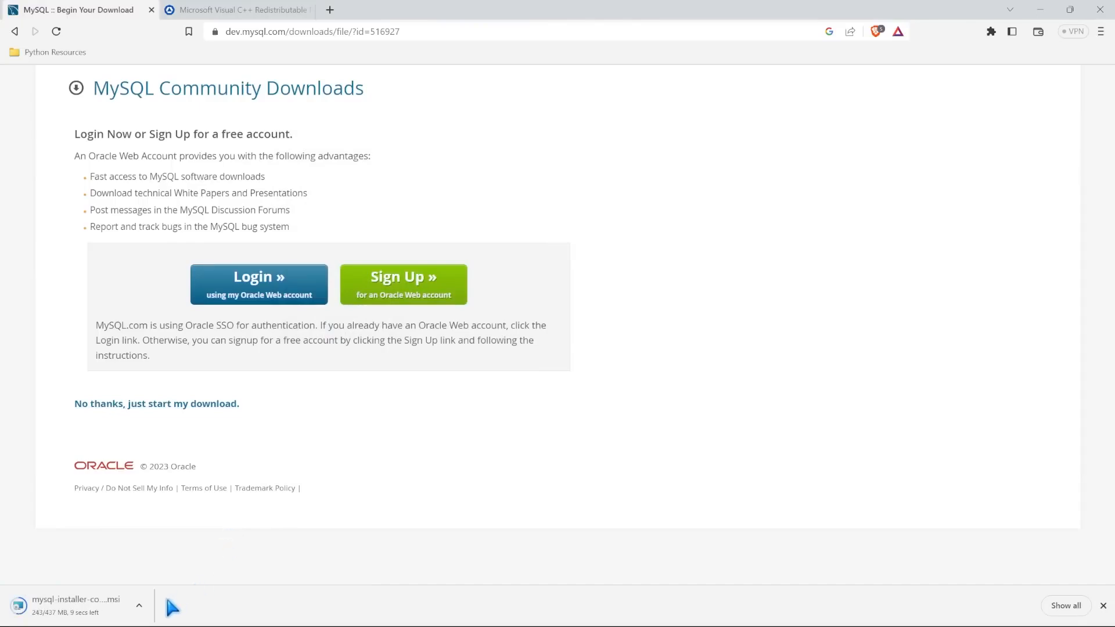
{"action": "left_click", "coordinate": [75, 605]}
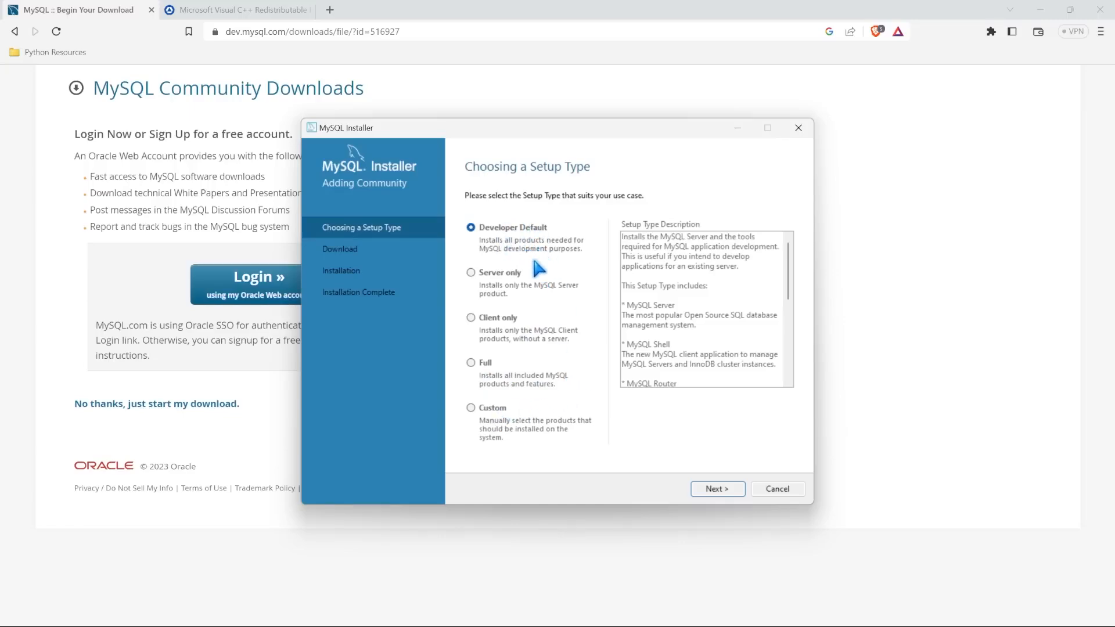
- Keep the Developer Default setup, accept the existing-path warning, and view the Visual C++ Redistributable page
{"action": "left_click", "coordinate": [729, 491]}
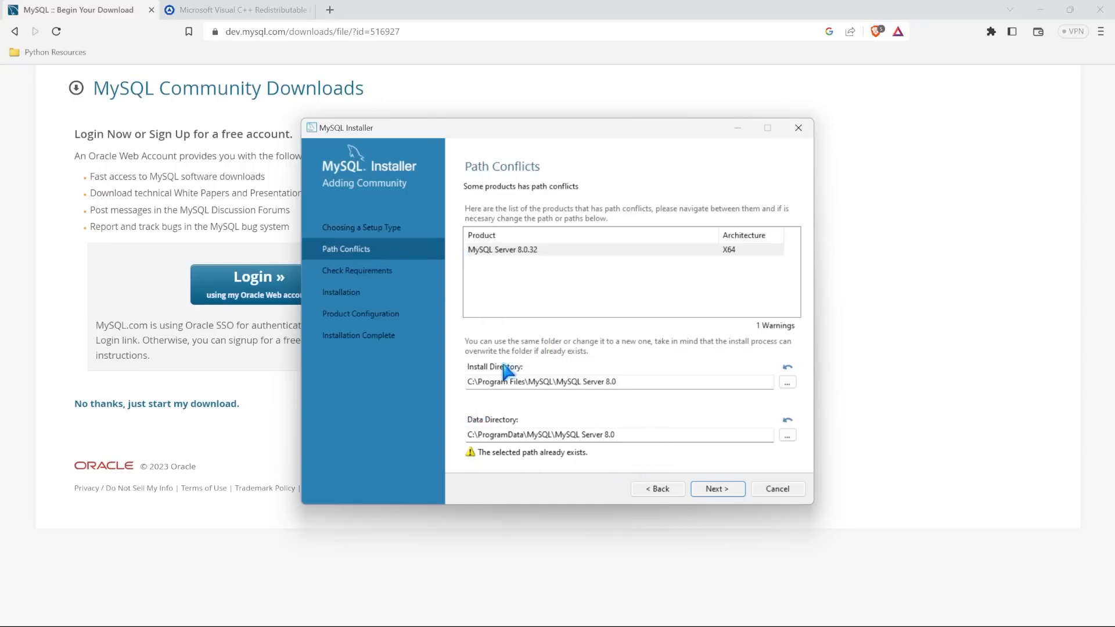
{"action": "left_click", "coordinate": [715, 488]}
{"action": "left_click", "coordinate": [659, 365]}
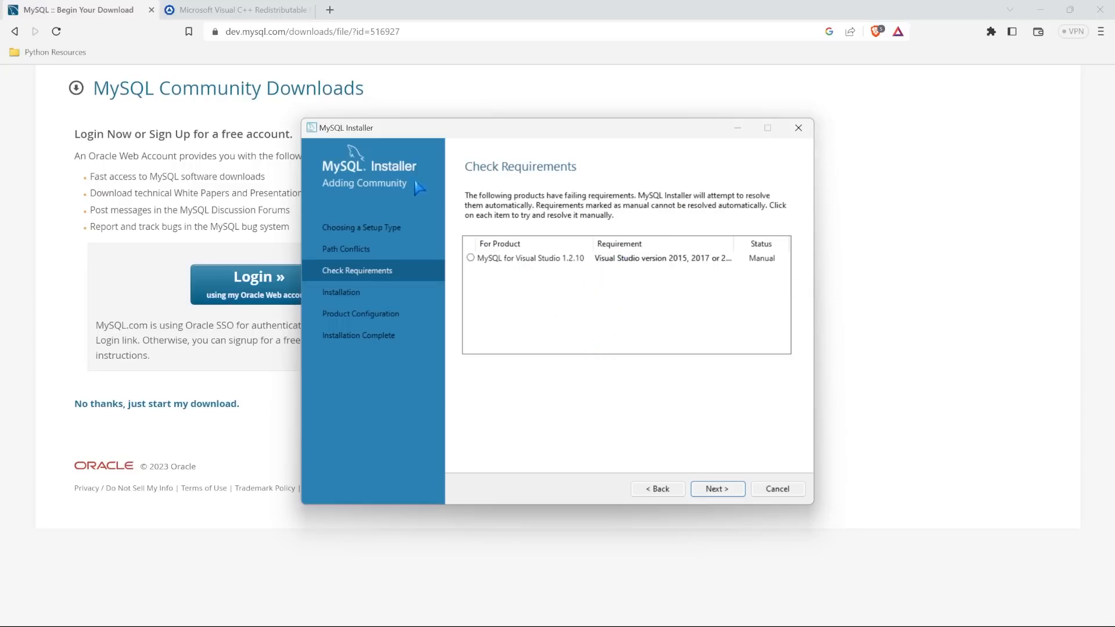
{"action": "left_click", "coordinate": [258, 13]}
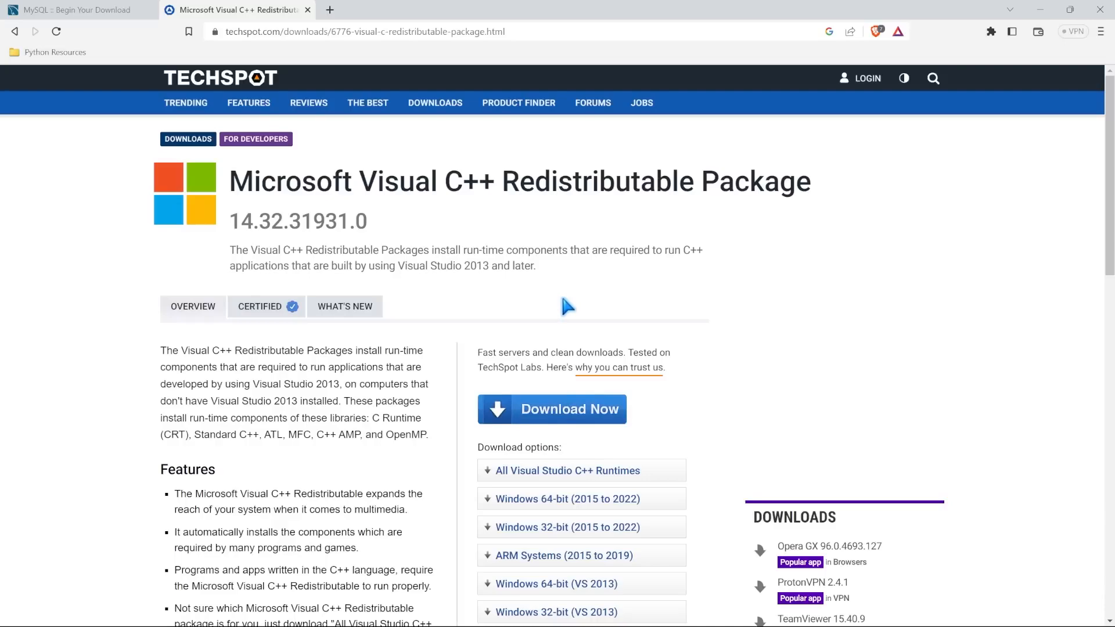
- Return to MySQL Installer and continue past the unmet Check Requirements step
{"action": "key", "text": "alt+Tab"}
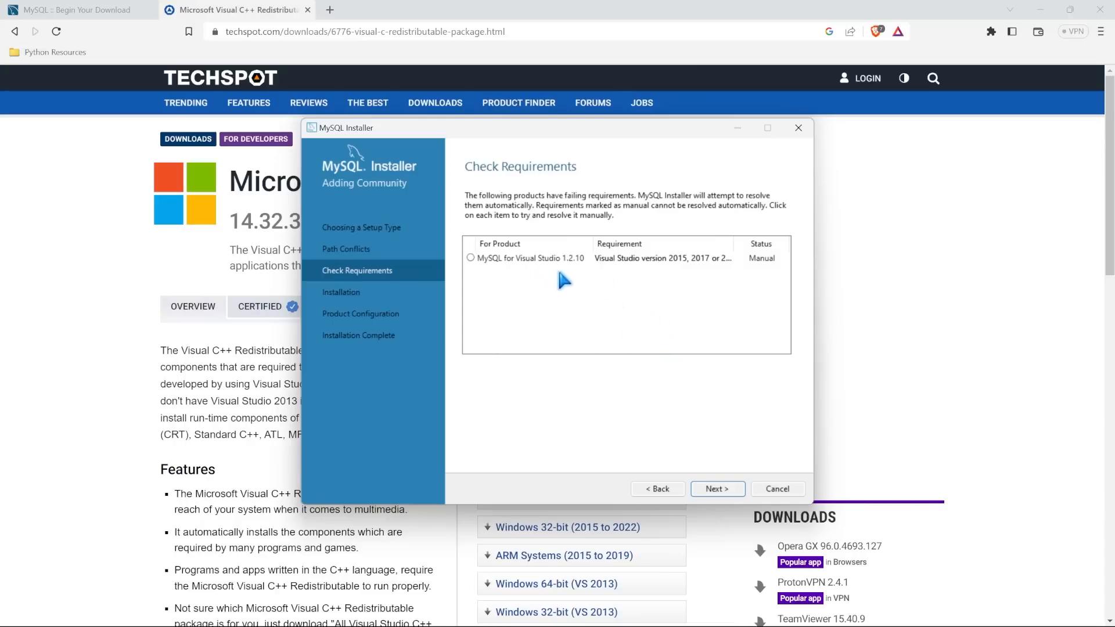
{"action": "left_click", "coordinate": [730, 489]}
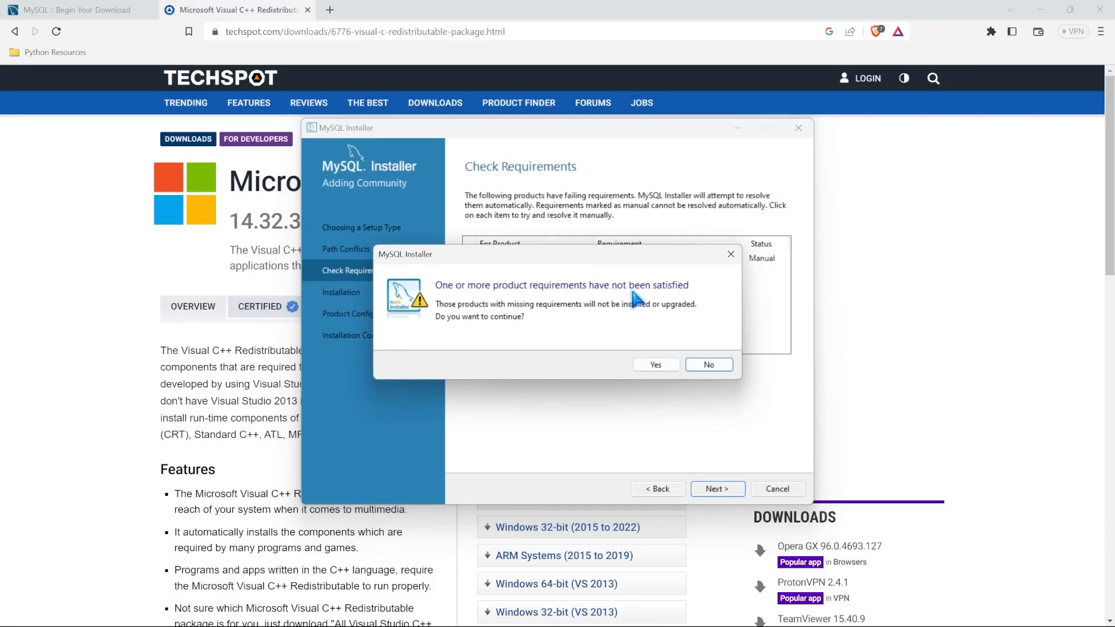
- Confirm continuing despite unmet requirements and install all eleven 8.0.32 products
{"action": "left_click", "coordinate": [667, 365]}
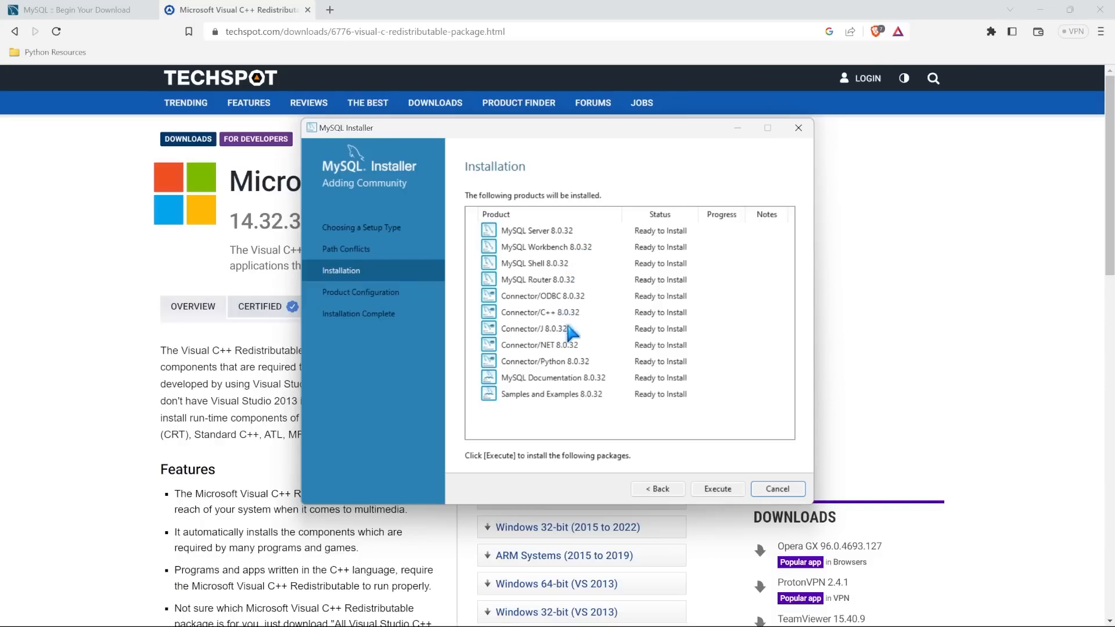
{"action": "left_click", "coordinate": [718, 489]}
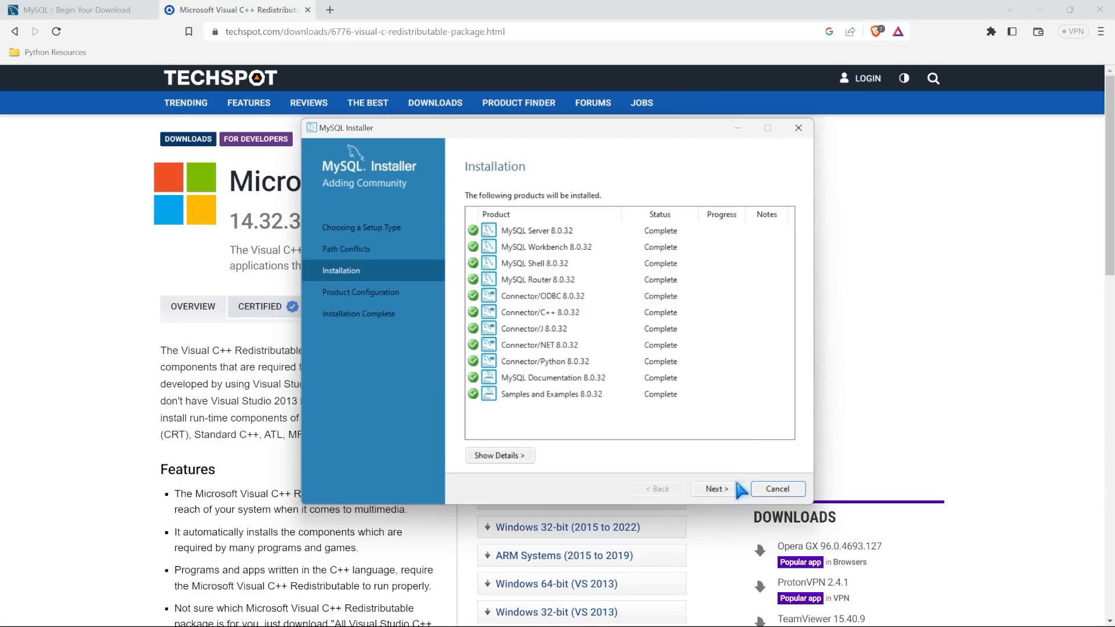
{"action": "left_click", "coordinate": [736, 489]}
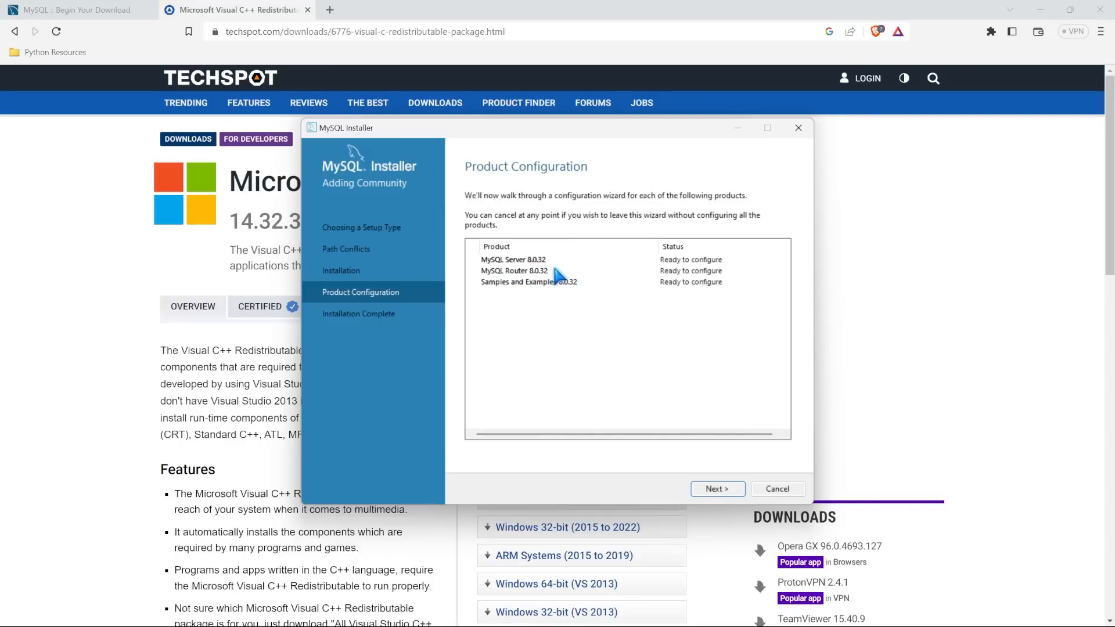
- Keep Development Computer networking on port 3306 and strong password encryption for MySQL Server
{"action": "left_click", "coordinate": [733, 492]}
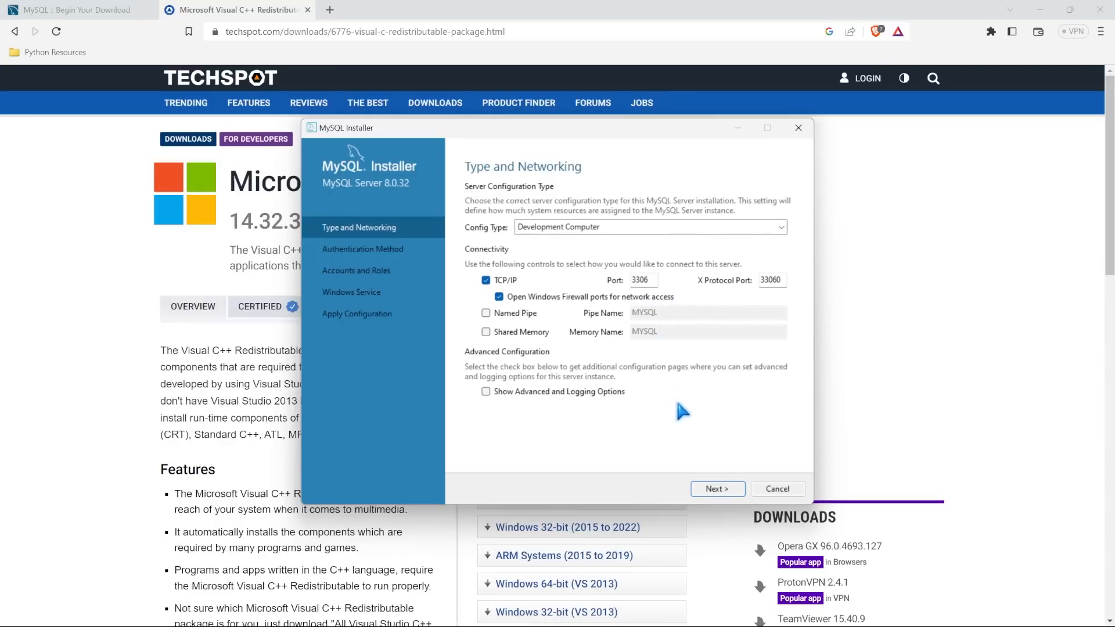
{"action": "left_click", "coordinate": [728, 486]}
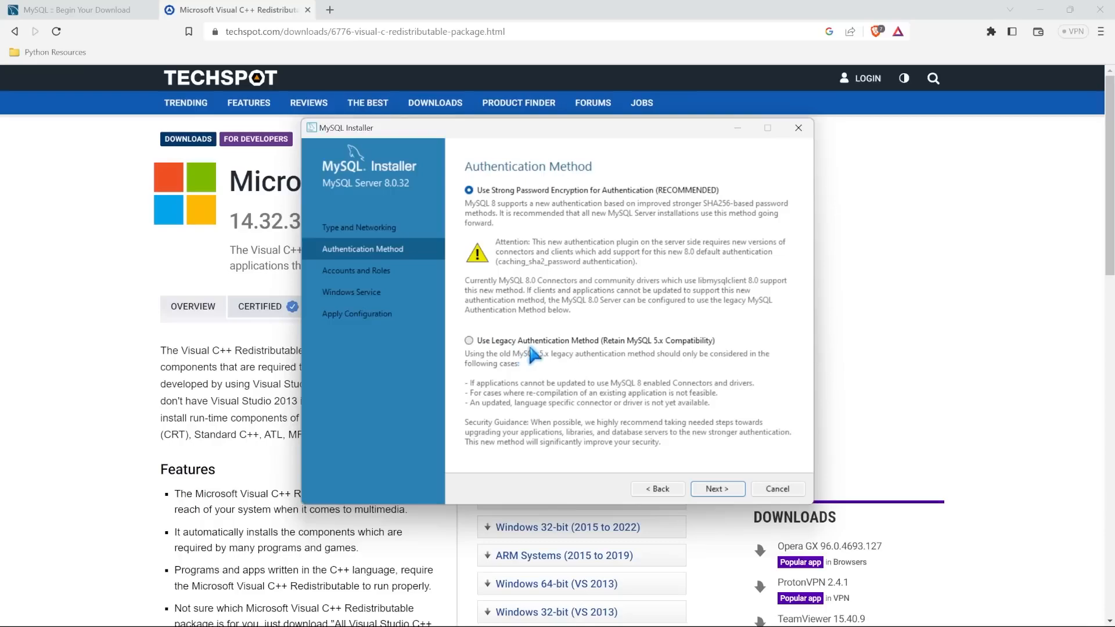
{"action": "left_click", "coordinate": [730, 489]}
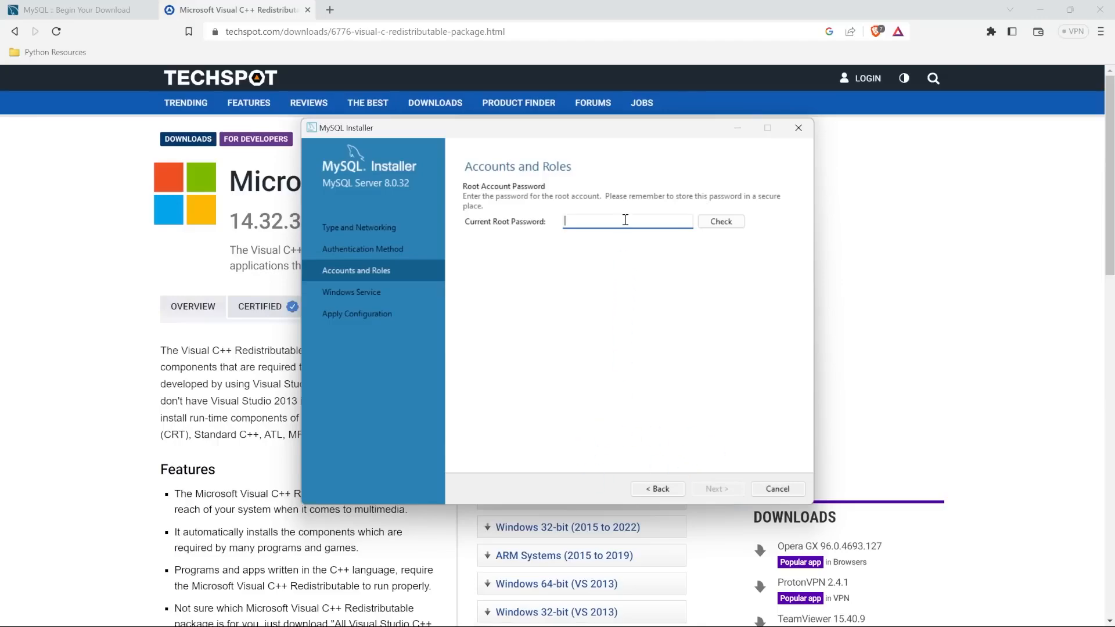
- Enter and verify the root account password, then continue to the MYSQL80 Windows Service settings
{"action": "type", "text": "••••••••••"}
{"action": "left_click", "coordinate": [725, 222]}
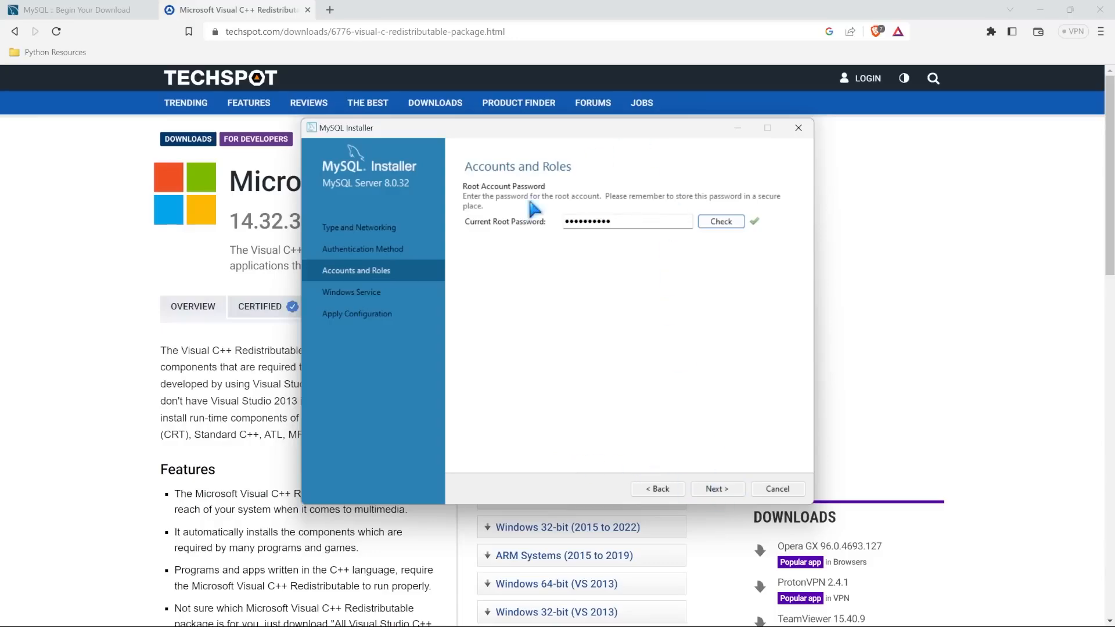
{"action": "left_click", "coordinate": [729, 495]}
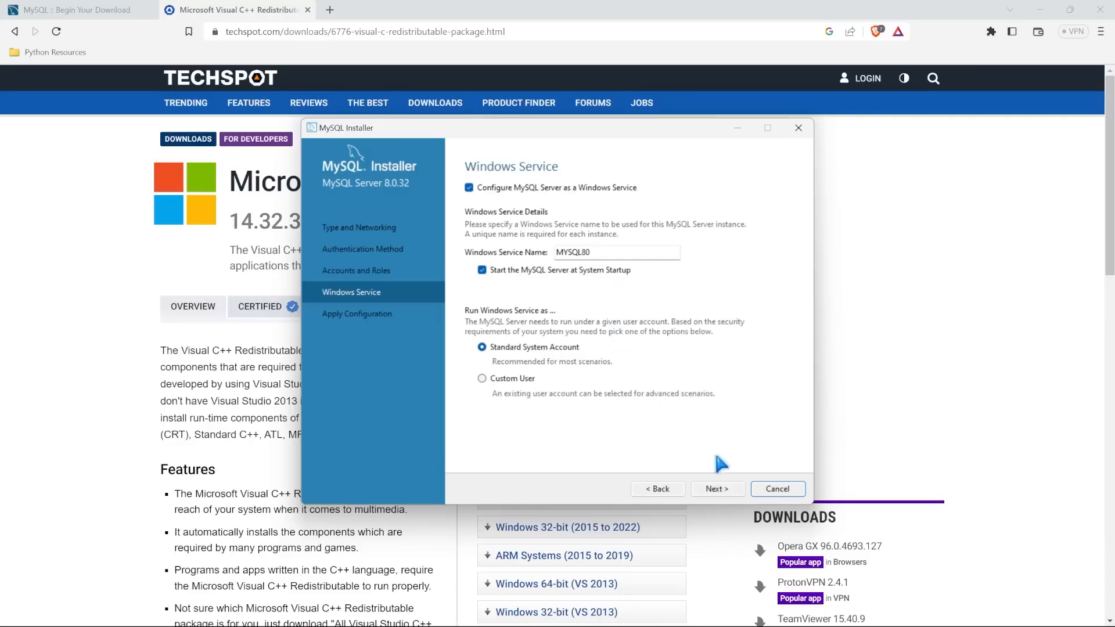
- Keep the MYSQL80 service defaults and apply the MySQL Server 8.0.32 configuration
{"action": "left_click", "coordinate": [731, 491]}
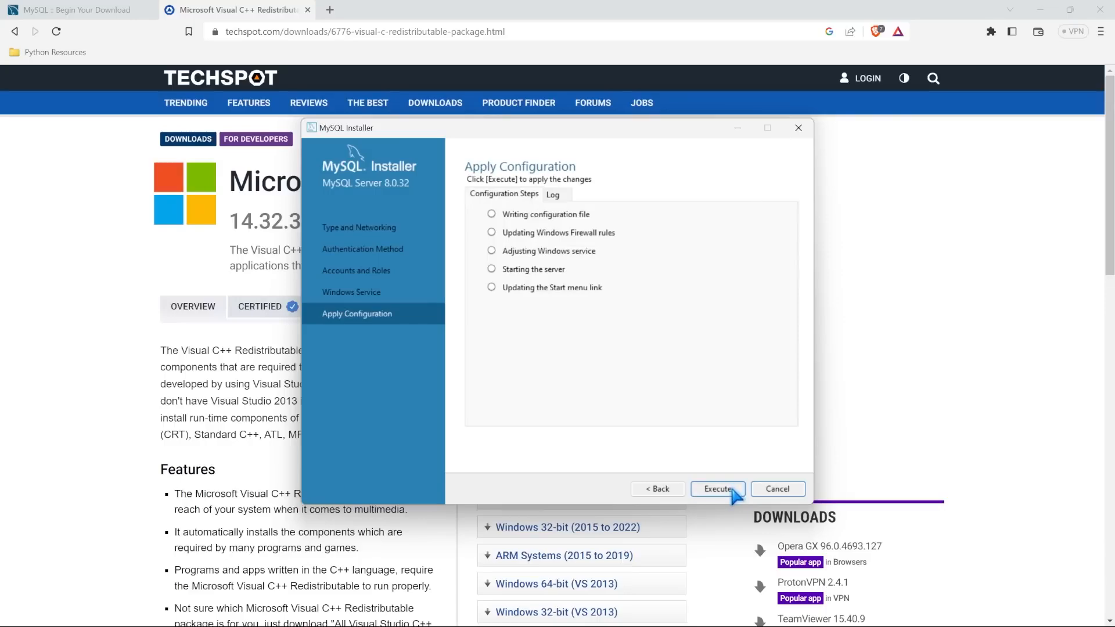
{"action": "left_click", "coordinate": [720, 490]}
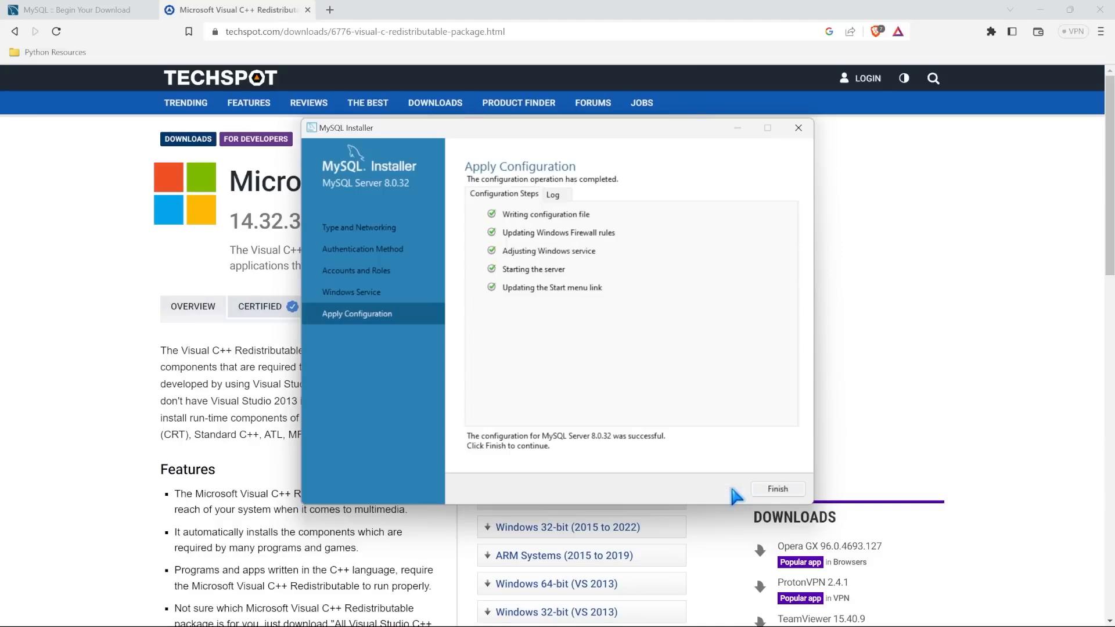
{"action": "left_click", "coordinate": [778, 490]}
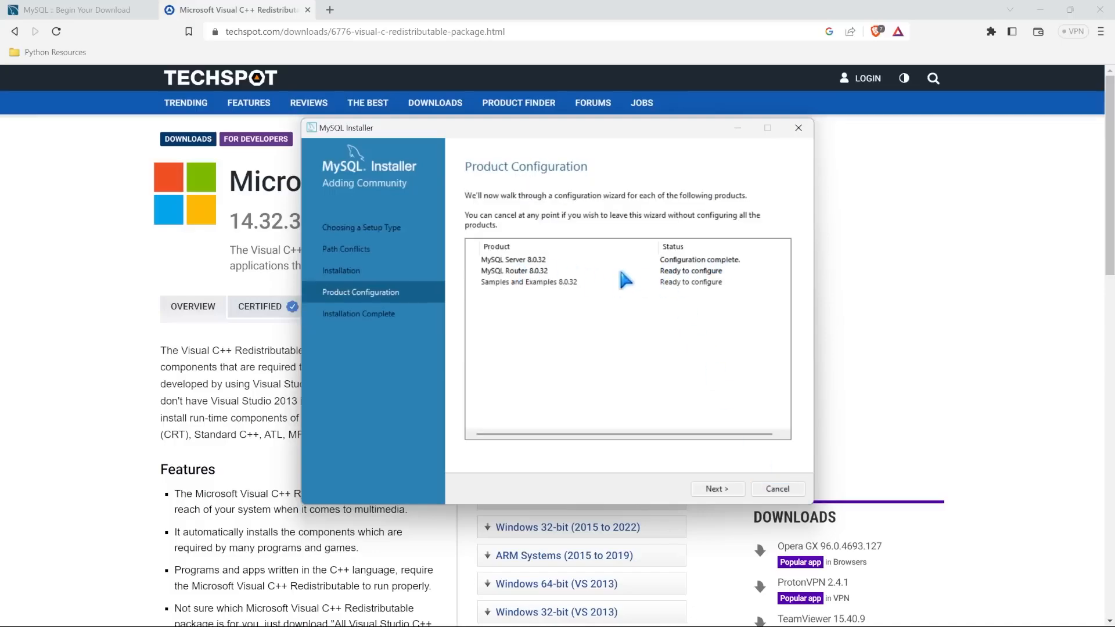
- Finish the MySQL Router configuration and move on to Samples and Examples
{"action": "left_click", "coordinate": [730, 483]}
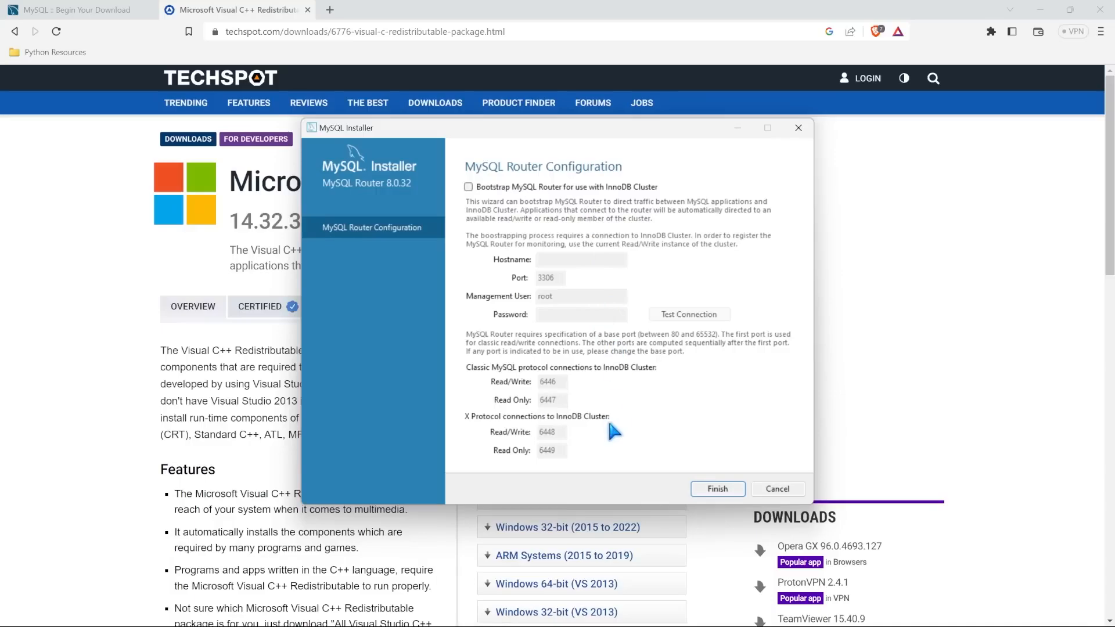
{"action": "left_click", "coordinate": [726, 488]}
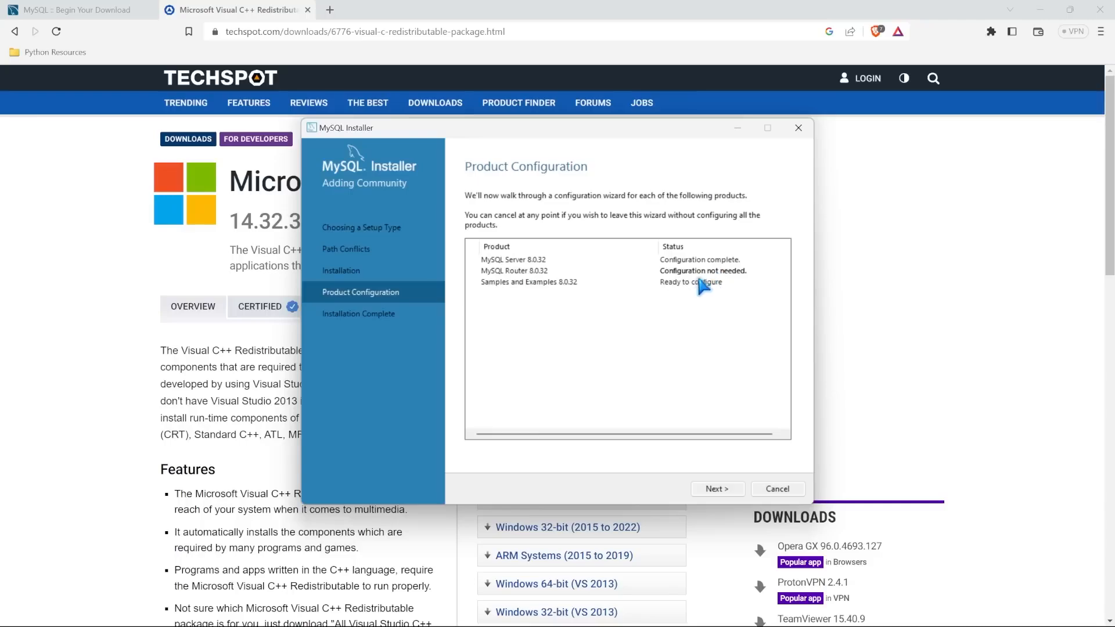
{"action": "left_click", "coordinate": [729, 489]}
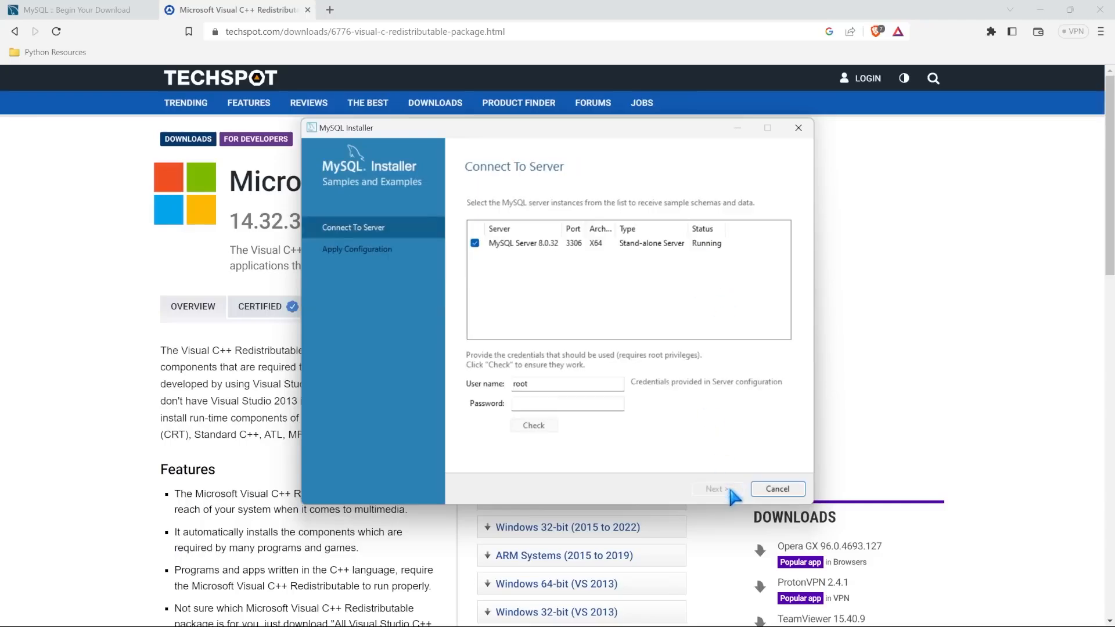
- Connect with the root account password and apply the Samples and Examples 8.0.32 configuration
{"action": "left_click", "coordinate": [579, 404]}
{"action": "type", "text": "root123456"}
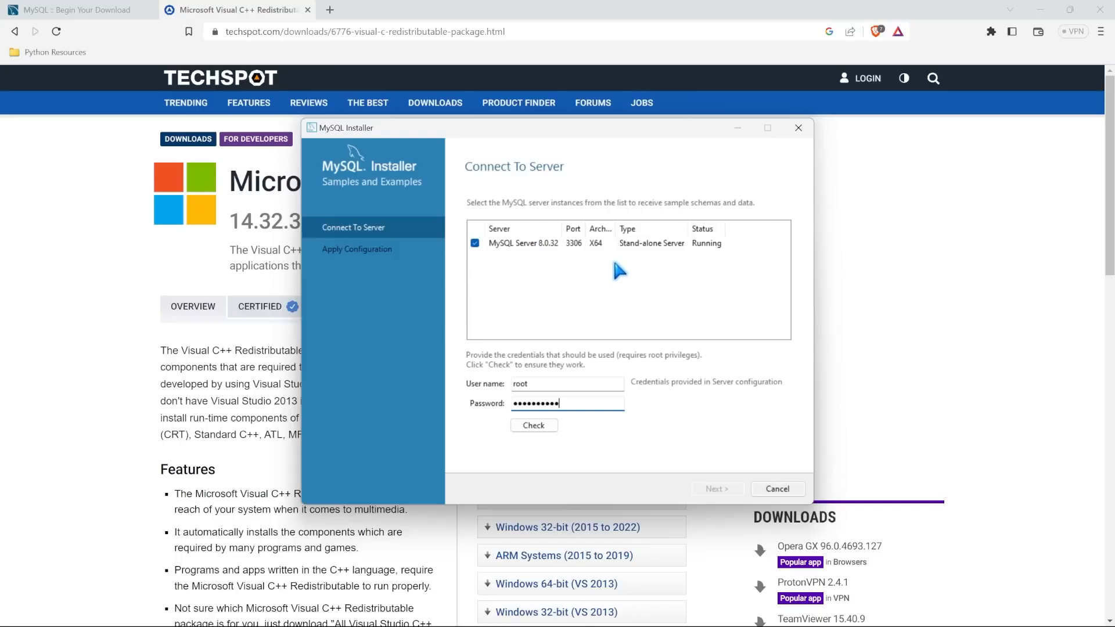
{"action": "left_click", "coordinate": [538, 431]}
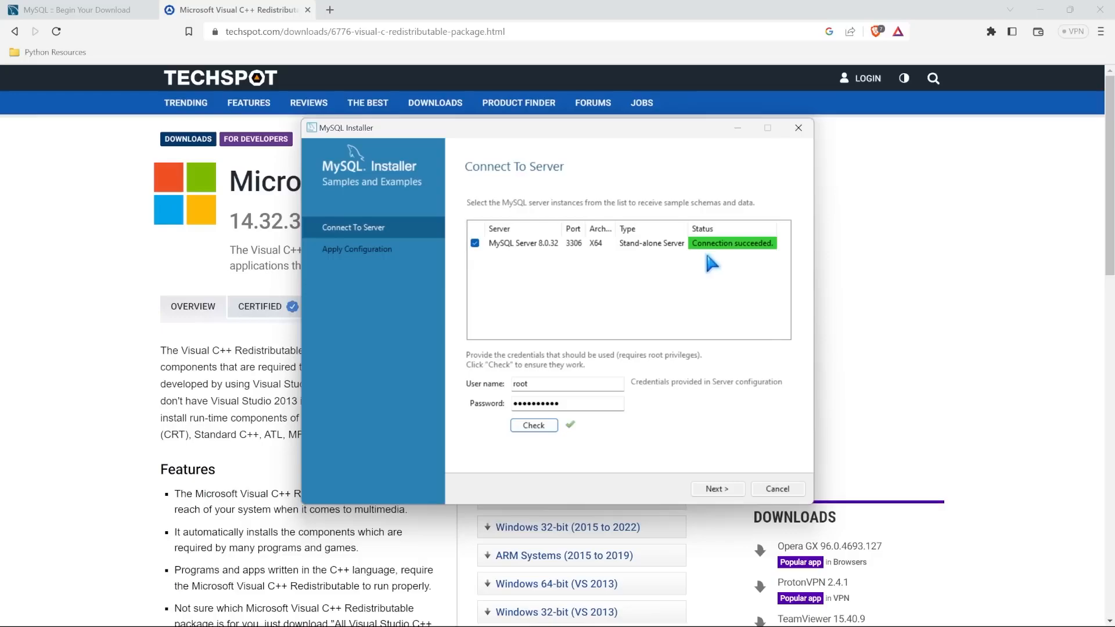
{"action": "left_click", "coordinate": [720, 488]}
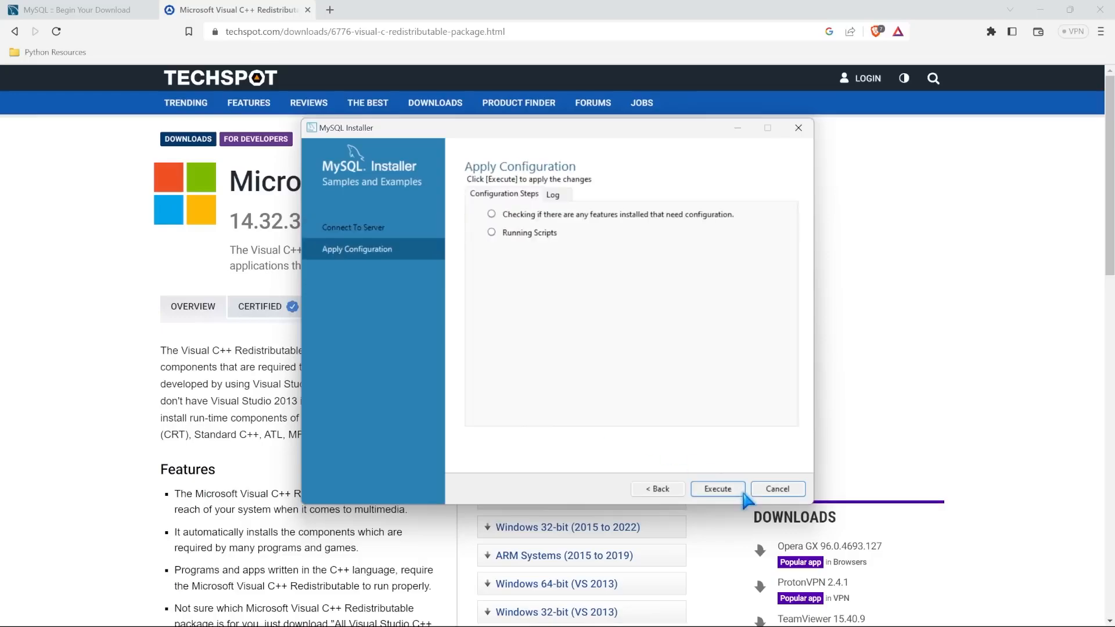
{"action": "left_click", "coordinate": [720, 488]}
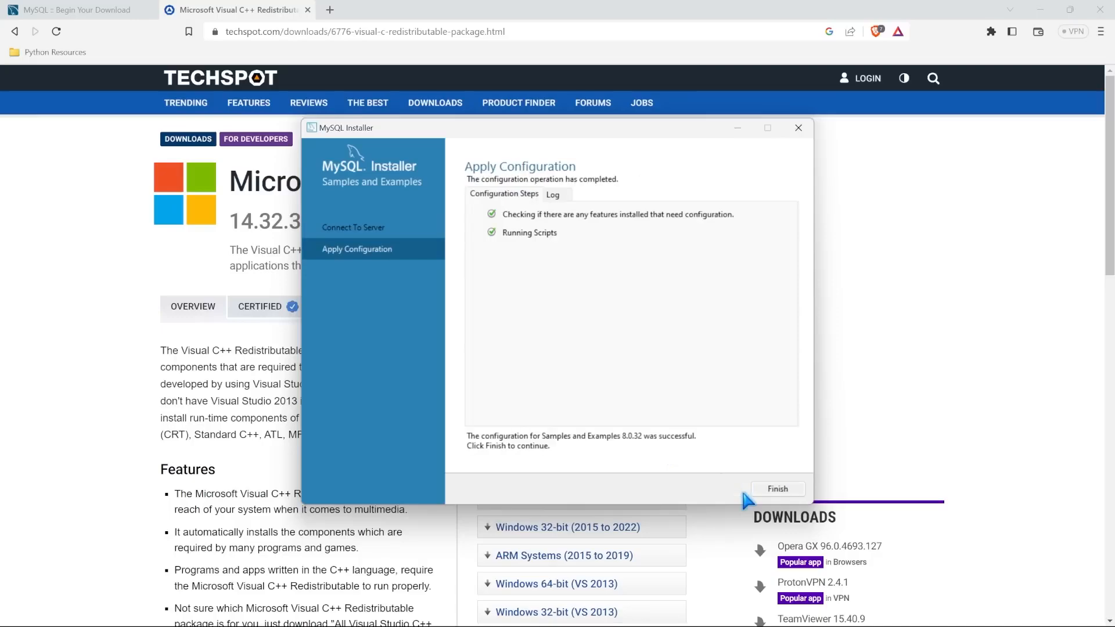
{"action": "left_click", "coordinate": [776, 490]}
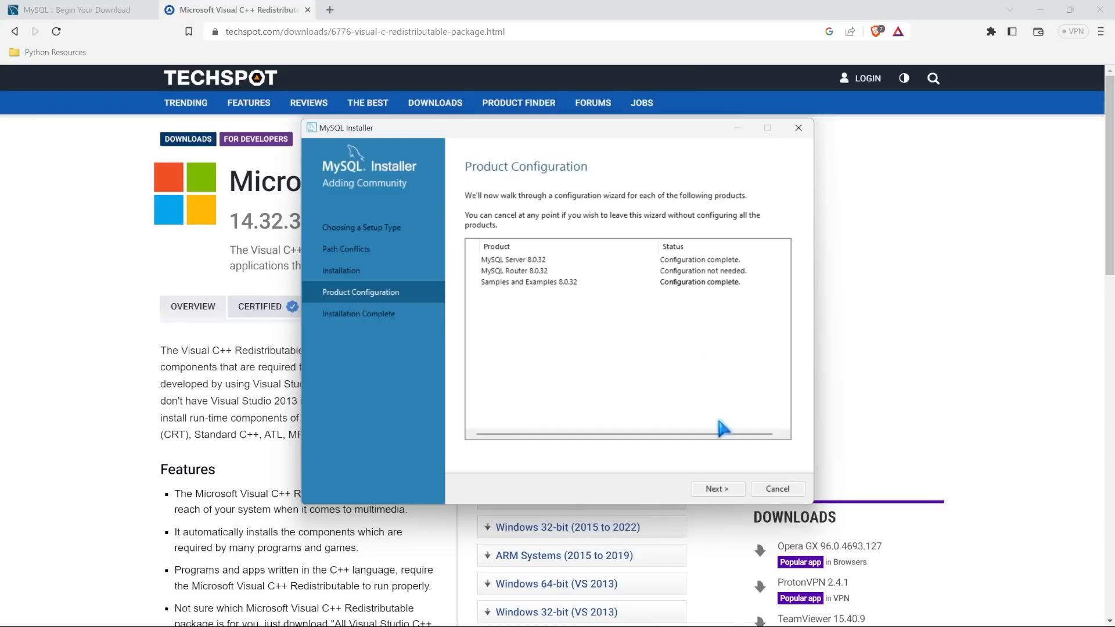
- Complete installation without starting MySQL Shell, launching MySQL Workbench instead
{"action": "left_click", "coordinate": [735, 488]}
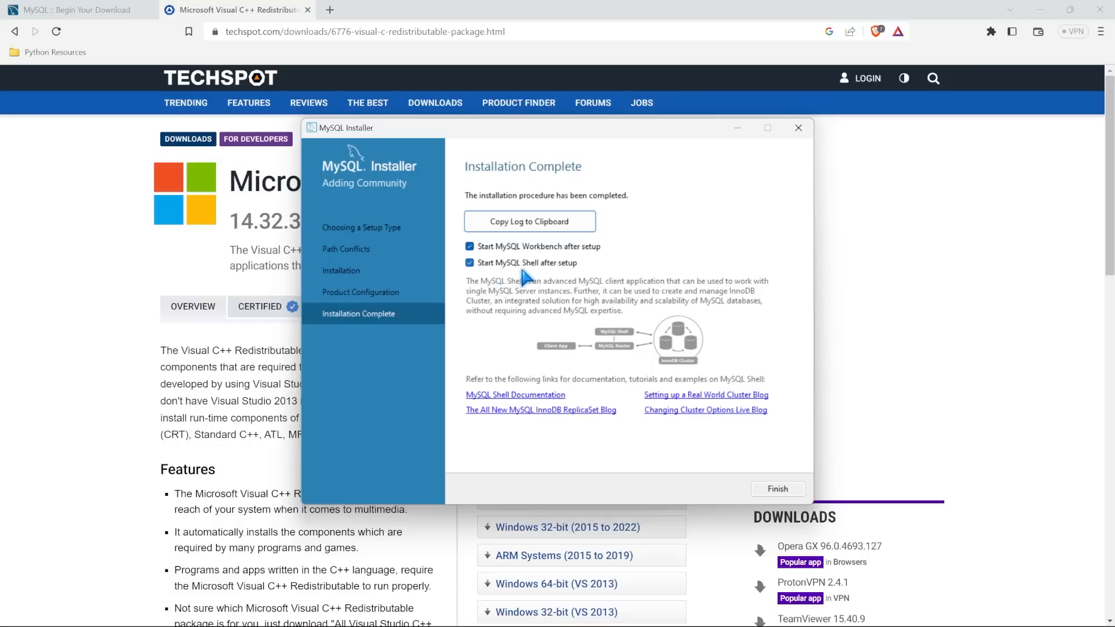
{"action": "left_click", "coordinate": [469, 263]}
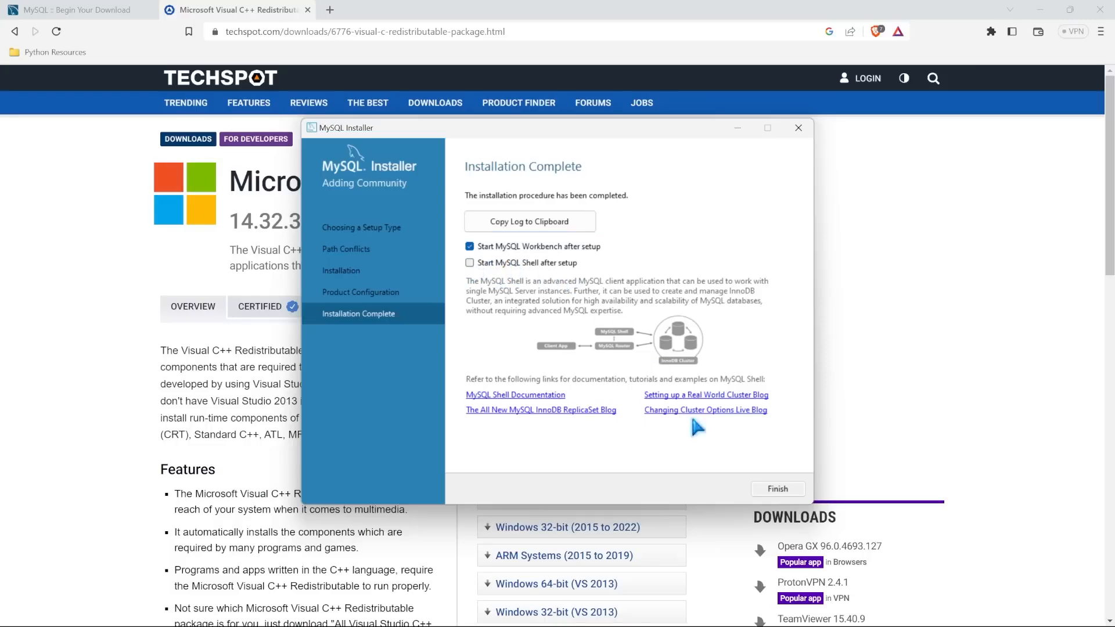
{"action": "left_click", "coordinate": [795, 491]}
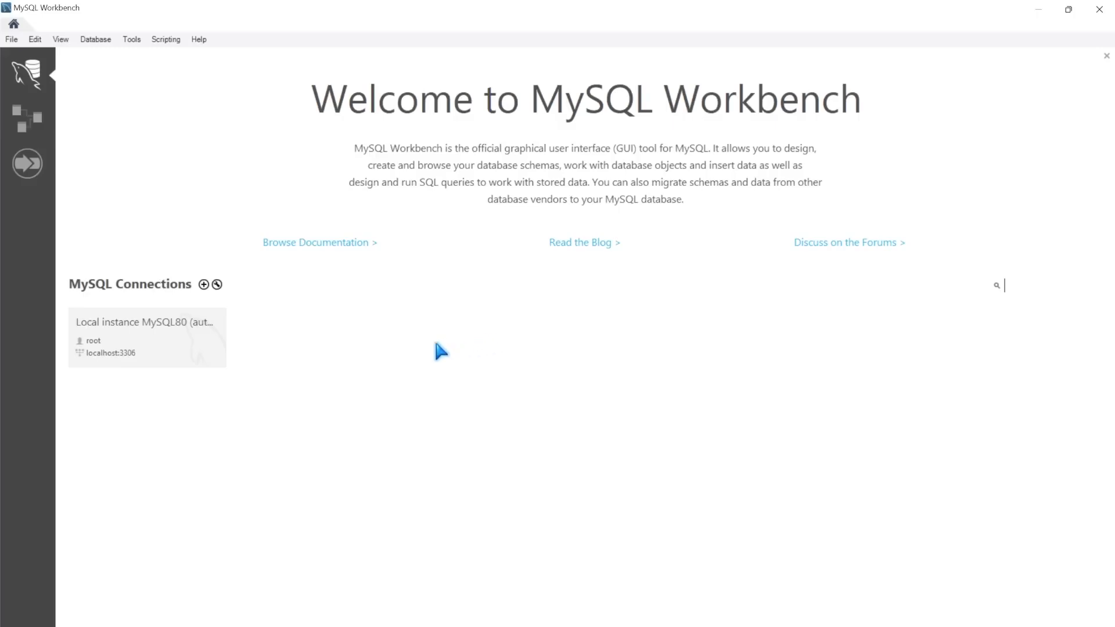
- Connect to the Local instance MySQL80 server from the Welcome screen
{"action": "left_click", "coordinate": [148, 343]}
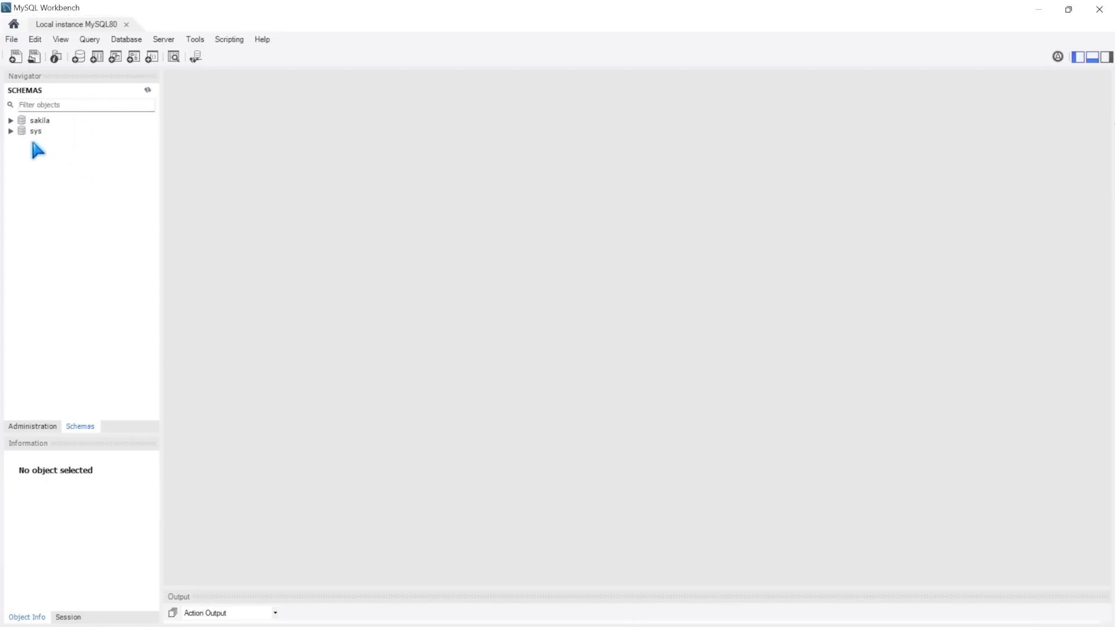
- Expand the sakila schema and its Tables folder in the Navigator
{"action": "left_click", "coordinate": [11, 120]}
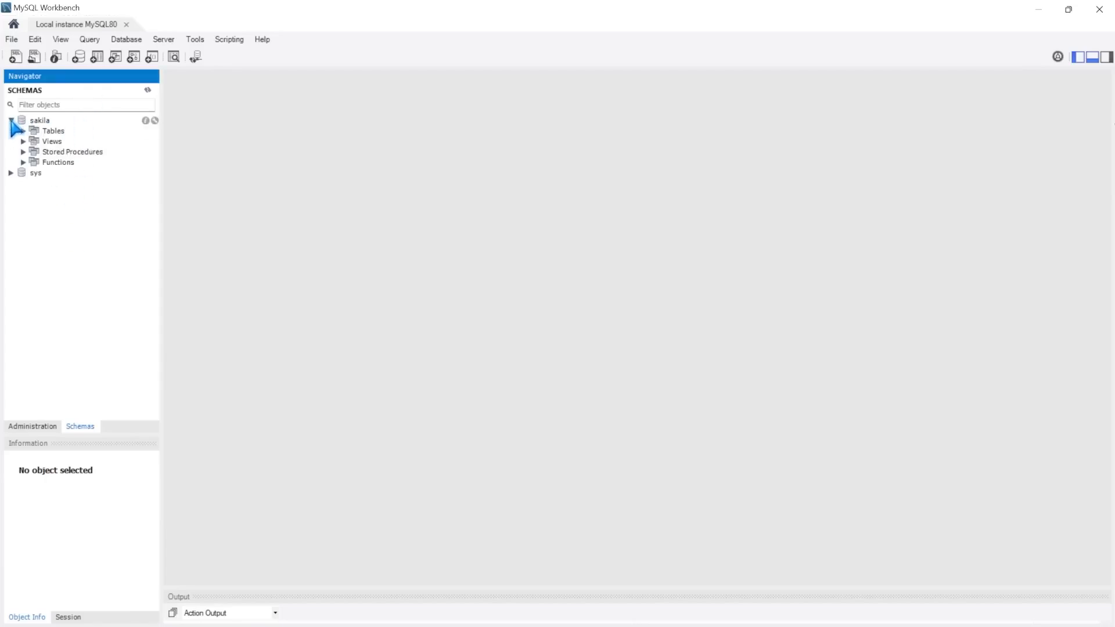
{"action": "left_click", "coordinate": [24, 131]}
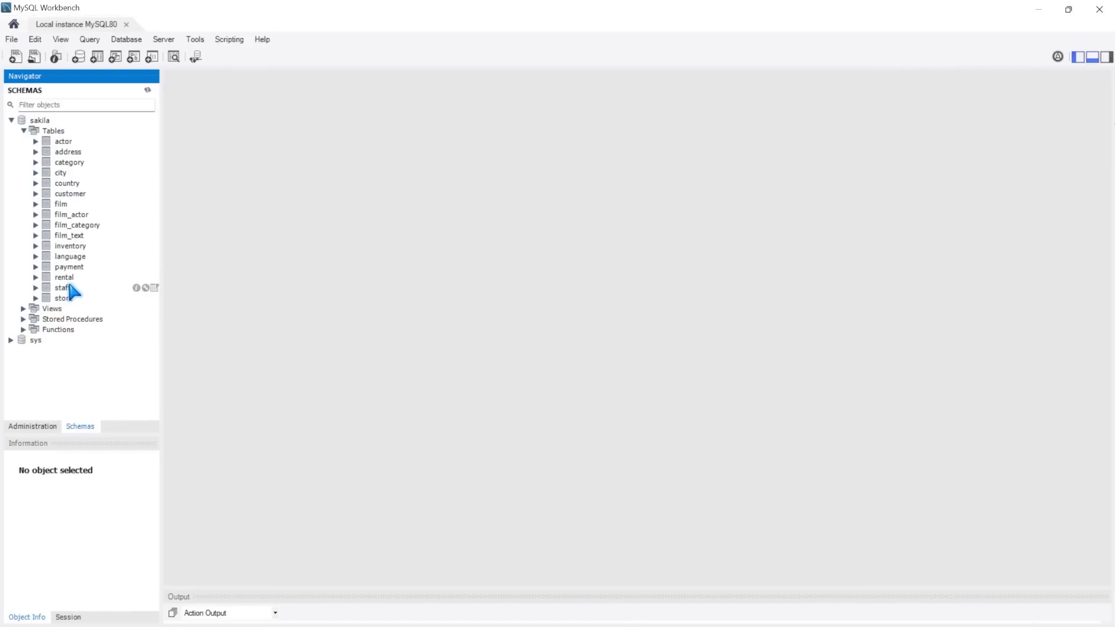
- Open the '1. Parks_and_Rec_Create_db' SQL script in a new editor tab
{"action": "left_click", "coordinate": [34, 59]}
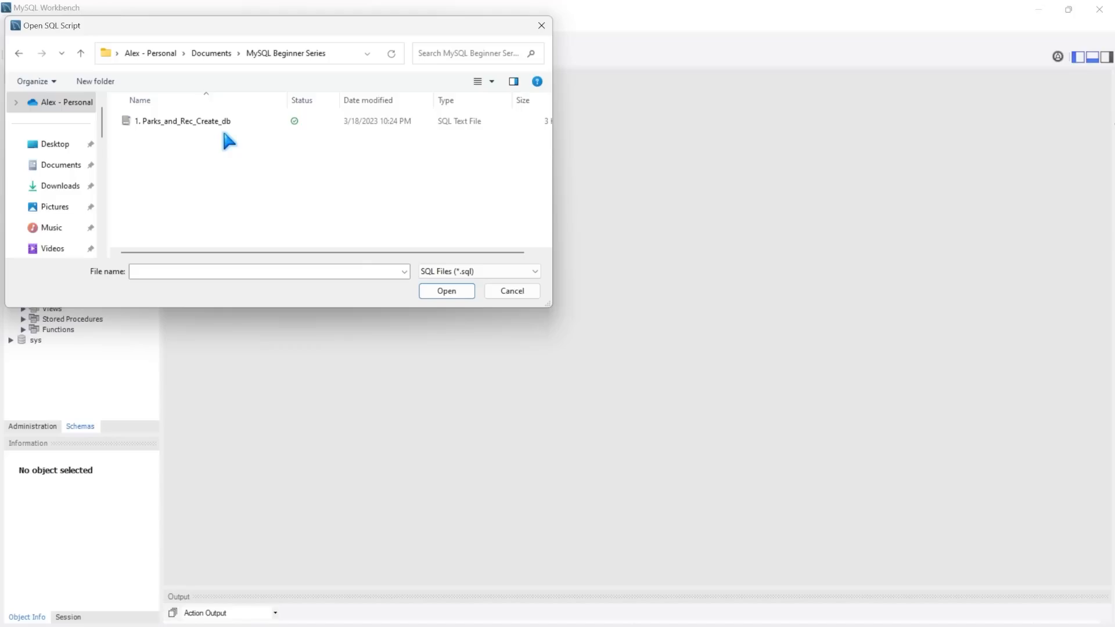
{"action": "left_click", "coordinate": [397, 129]}
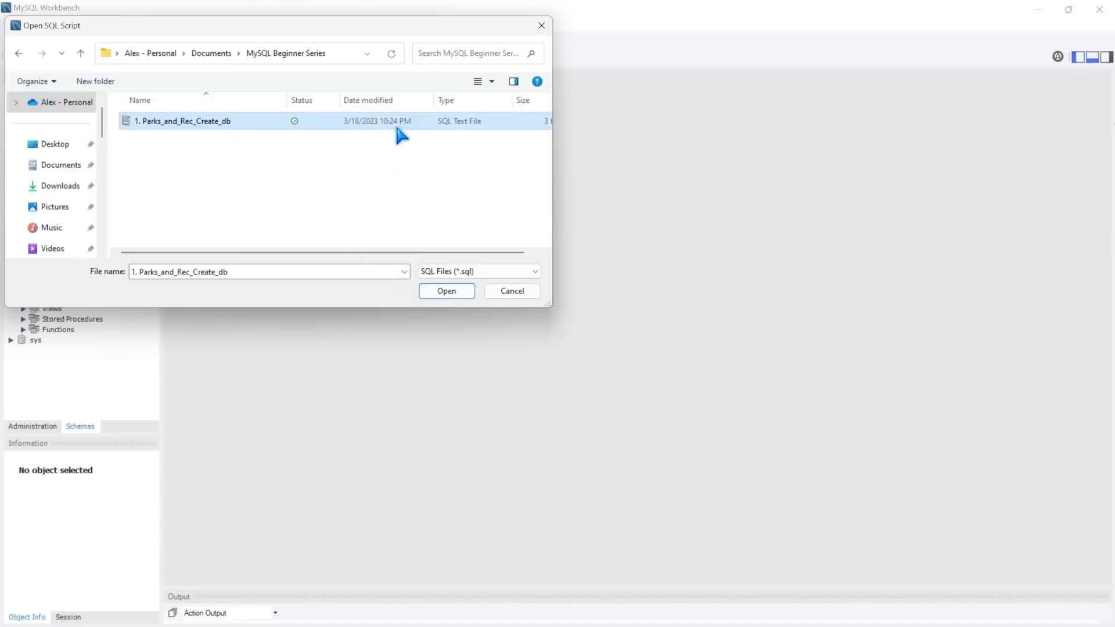
{"action": "left_click", "coordinate": [448, 292]}
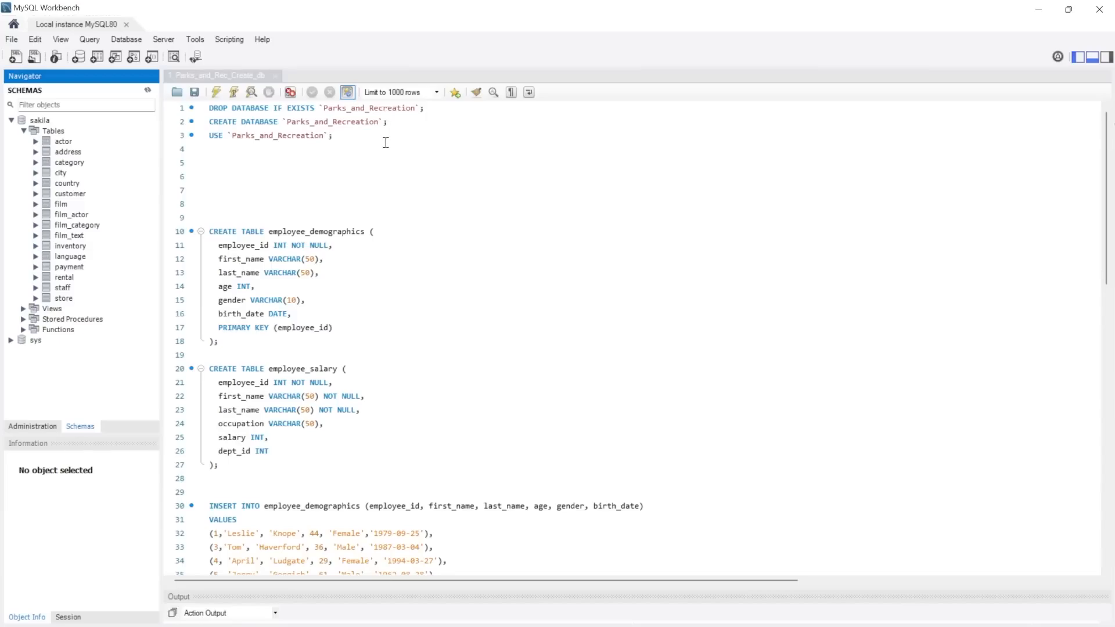
{"action": "left_click", "coordinate": [436, 107]}
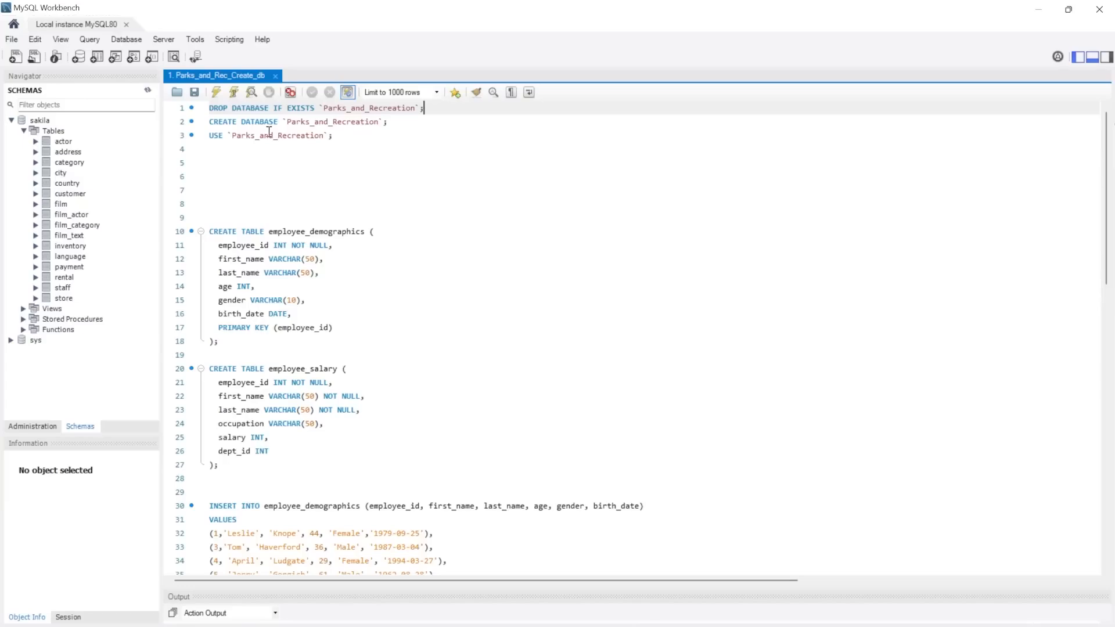
{"action": "scroll", "coordinate": [346, 137], "scroll_direction": "down", "scroll_amount": 2}
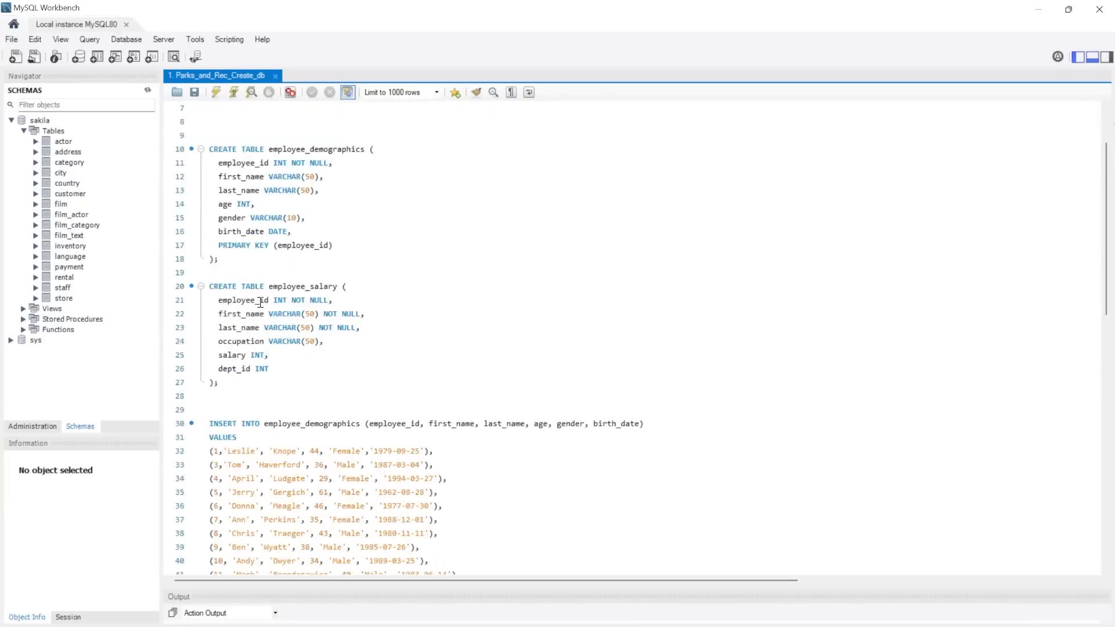
{"action": "scroll", "coordinate": [260, 302], "scroll_direction": "down", "scroll_amount": 5}
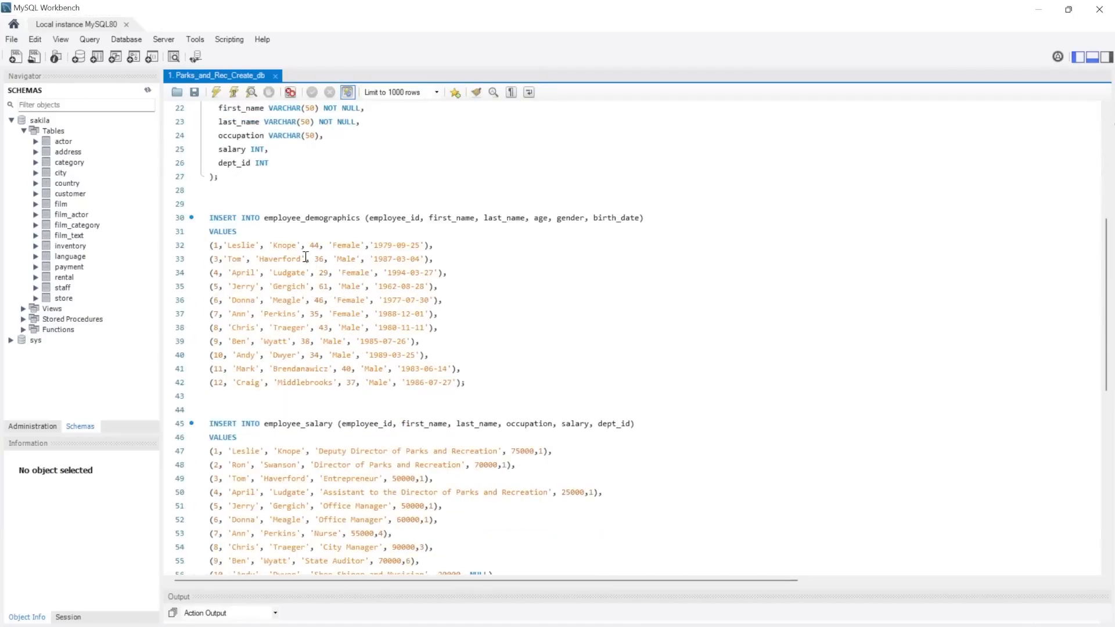
{"action": "scroll", "coordinate": [286, 348], "scroll_direction": "up", "scroll_amount": 4}
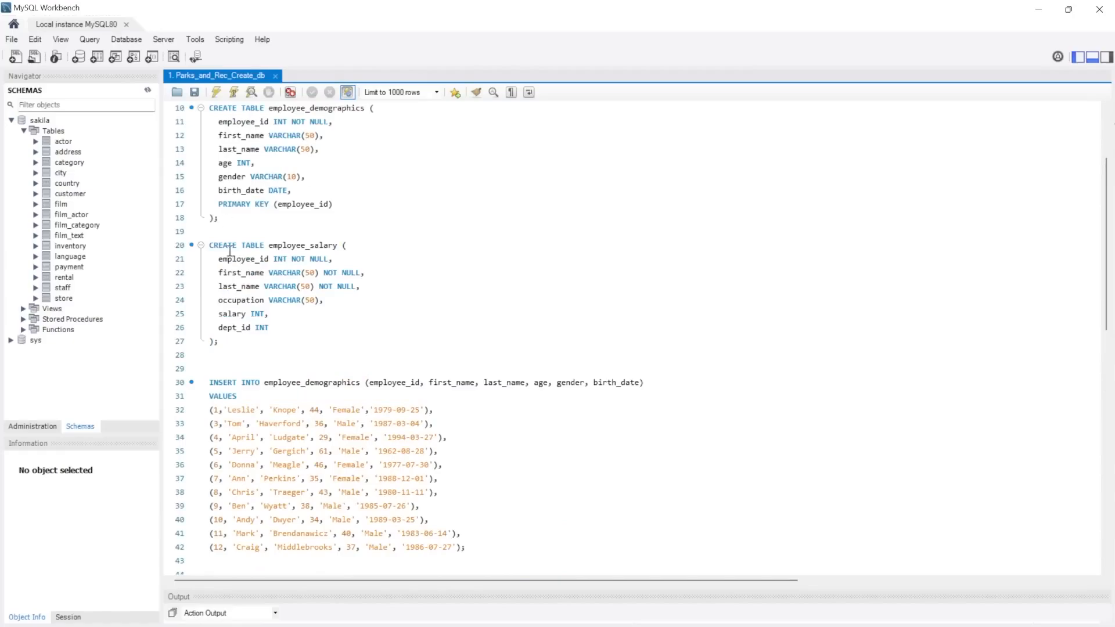
{"action": "scroll", "coordinate": [306, 293], "scroll_direction": "down", "scroll_amount": 7}
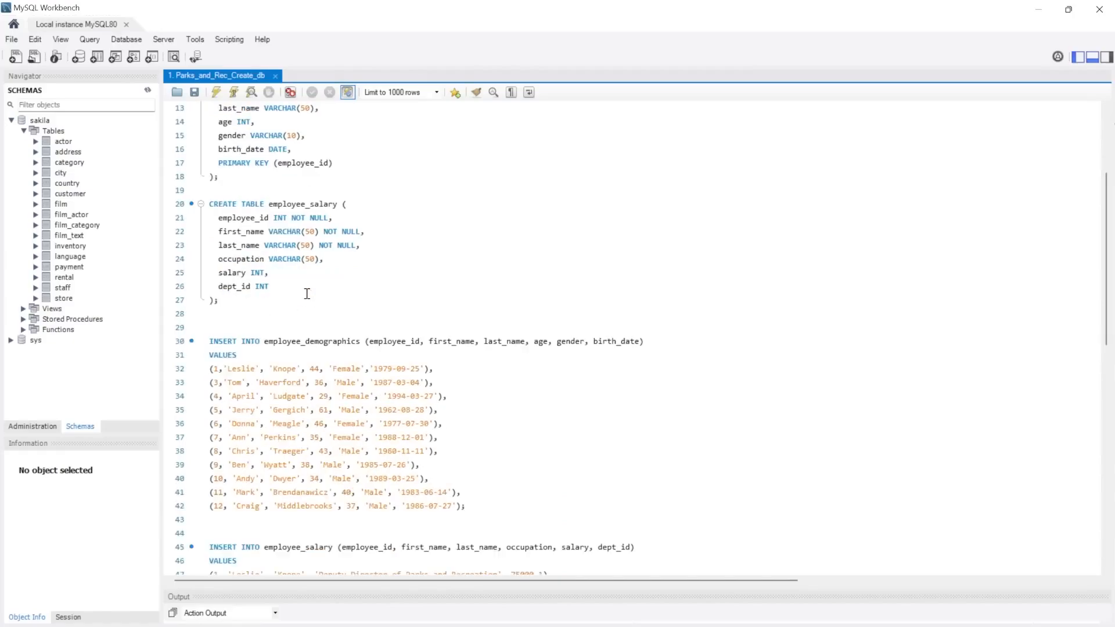
{"action": "scroll", "coordinate": [307, 293], "scroll_direction": "down", "scroll_amount": 6}
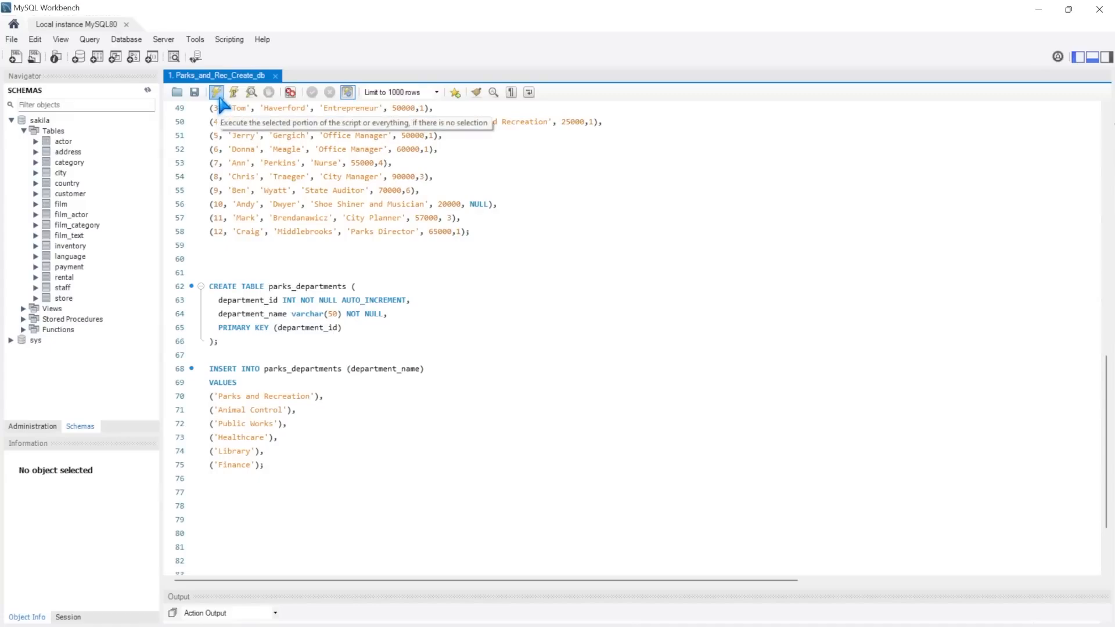
- Resize the output panel, enlarging it and then shrinking it to show more script
{"action": "left_click_drag", "start_coordinate": [428, 588], "coordinate": [448, 409]}
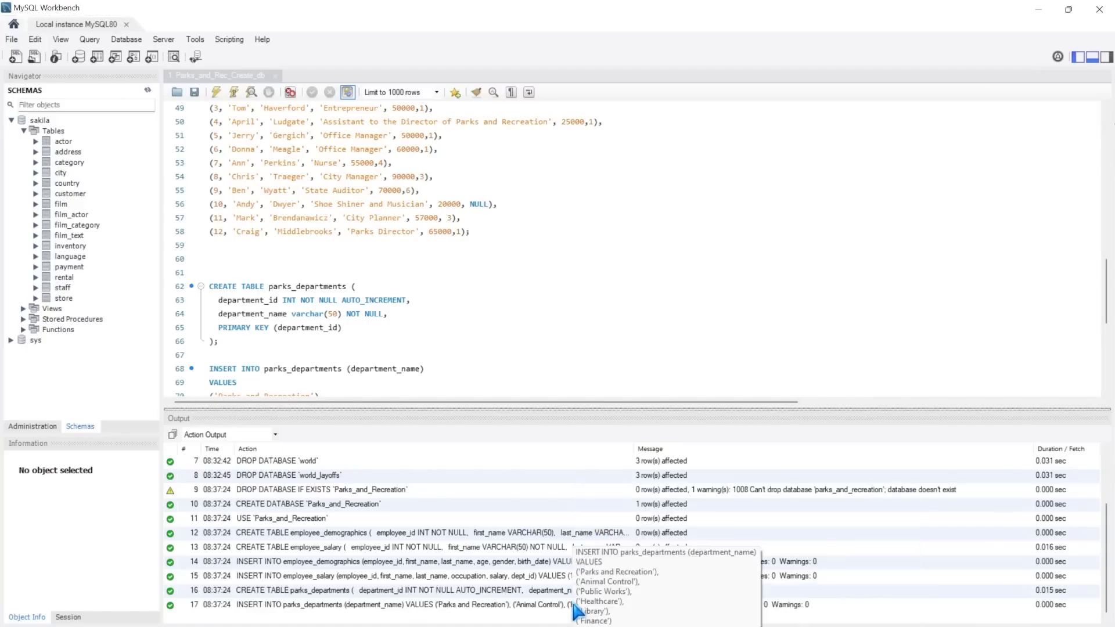
{"action": "left_click_drag", "start_coordinate": [534, 409], "coordinate": [540, 542]}
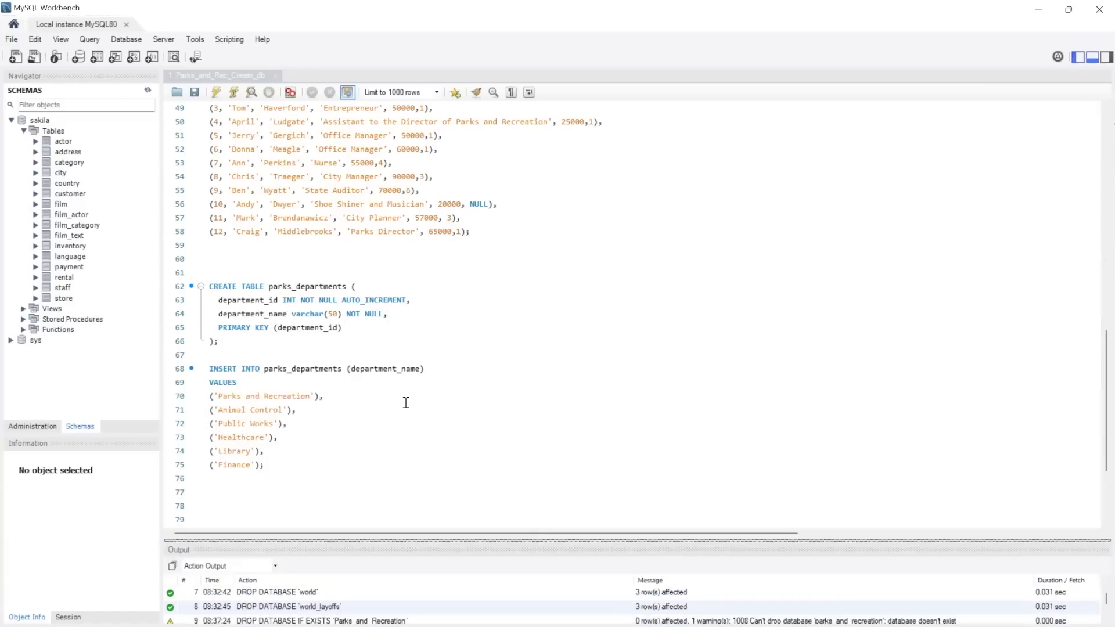
- Refresh the schema list and expand the Tables of parks_and_recreation
{"action": "left_click", "coordinate": [150, 93]}
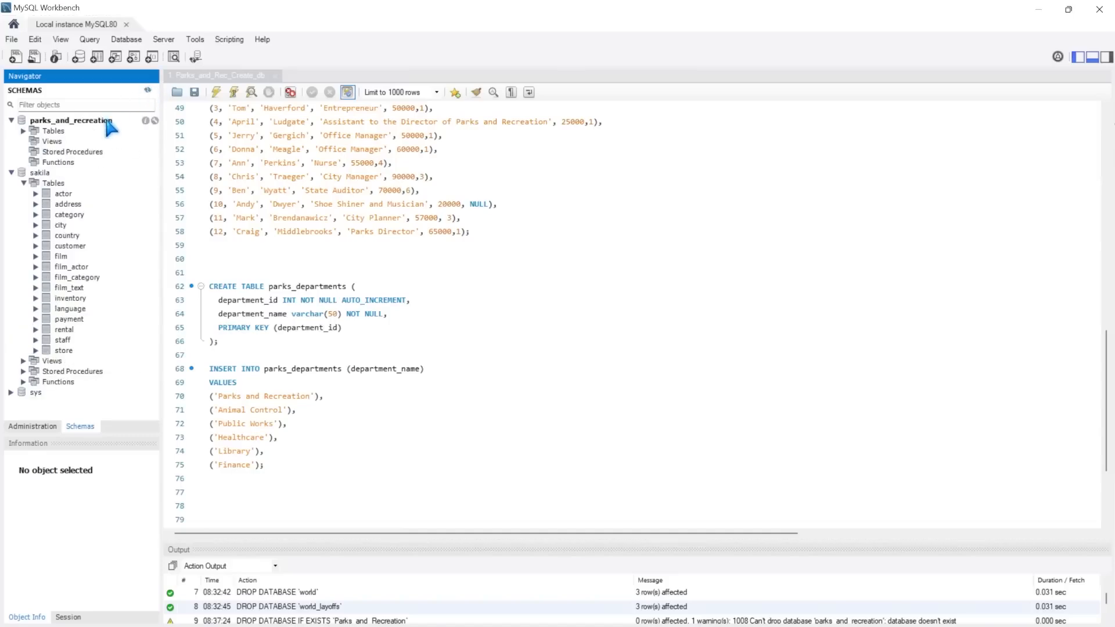
{"action": "left_click", "coordinate": [24, 131]}
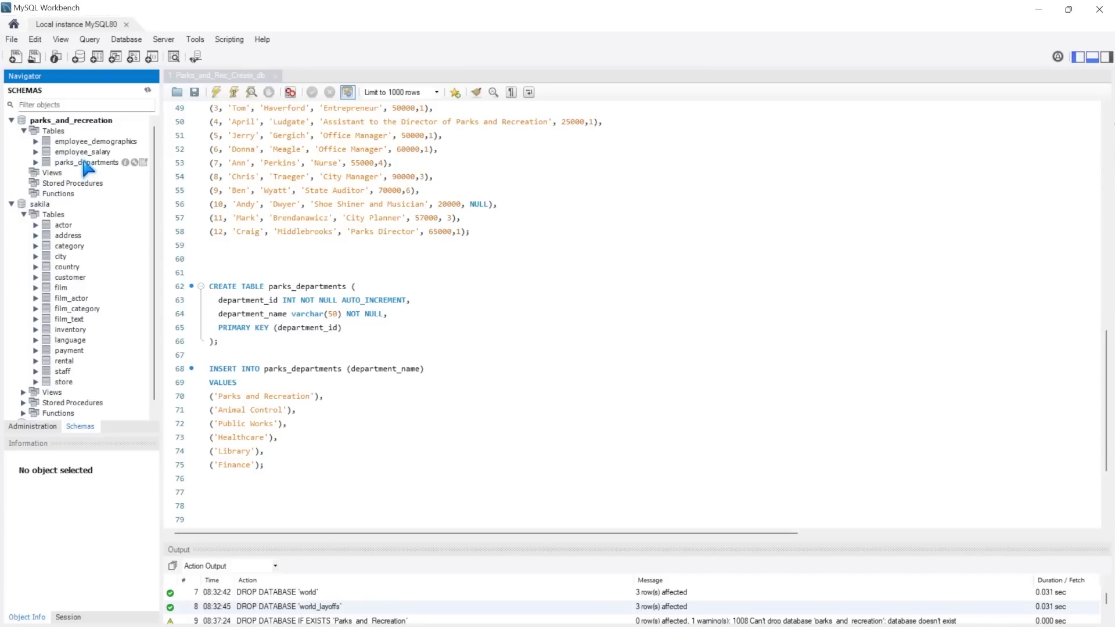
- Query employee_demographics rows in a new tab, moving FROM onto its own line
{"action": "right_click", "coordinate": [96, 143]}
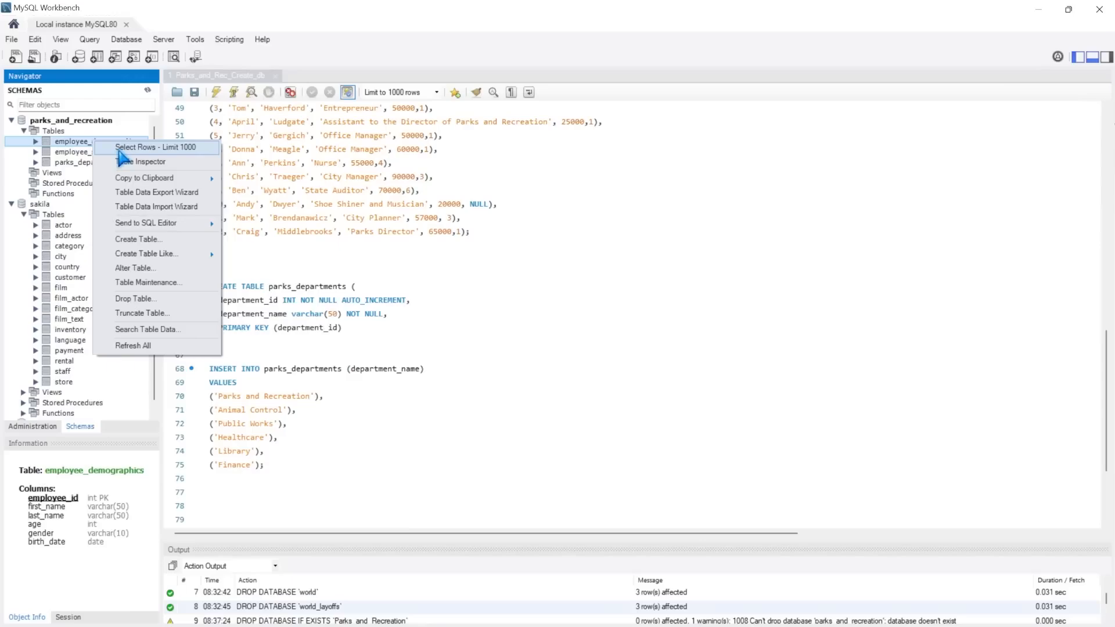
{"action": "left_click", "coordinate": [123, 149]}
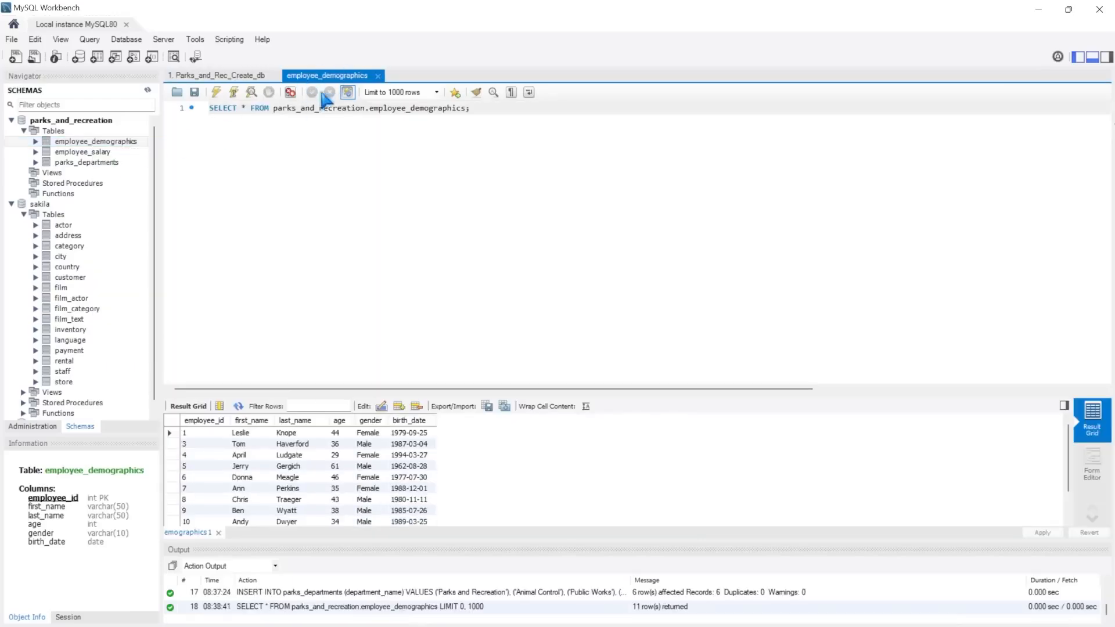
{"action": "left_click", "coordinate": [250, 108]}
{"action": "key", "text": "Return"}
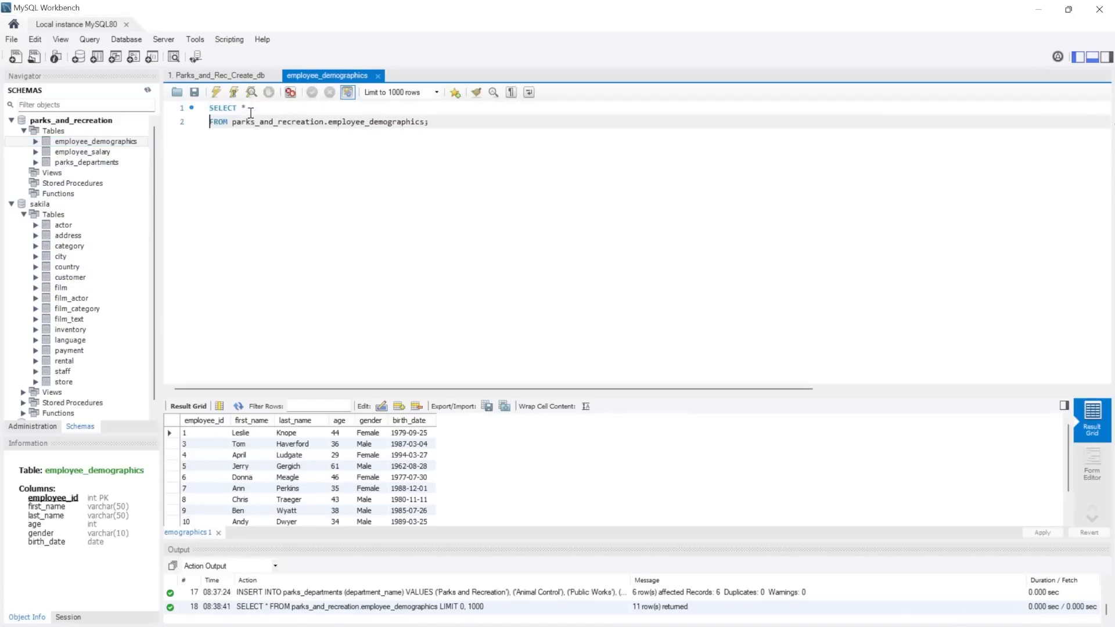
- Enlarge the result grid to show all 11 employee_demographics rows
{"action": "left_click_drag", "start_coordinate": [233, 121], "coordinate": [436, 123]}
{"action": "left_click", "coordinate": [434, 122]}
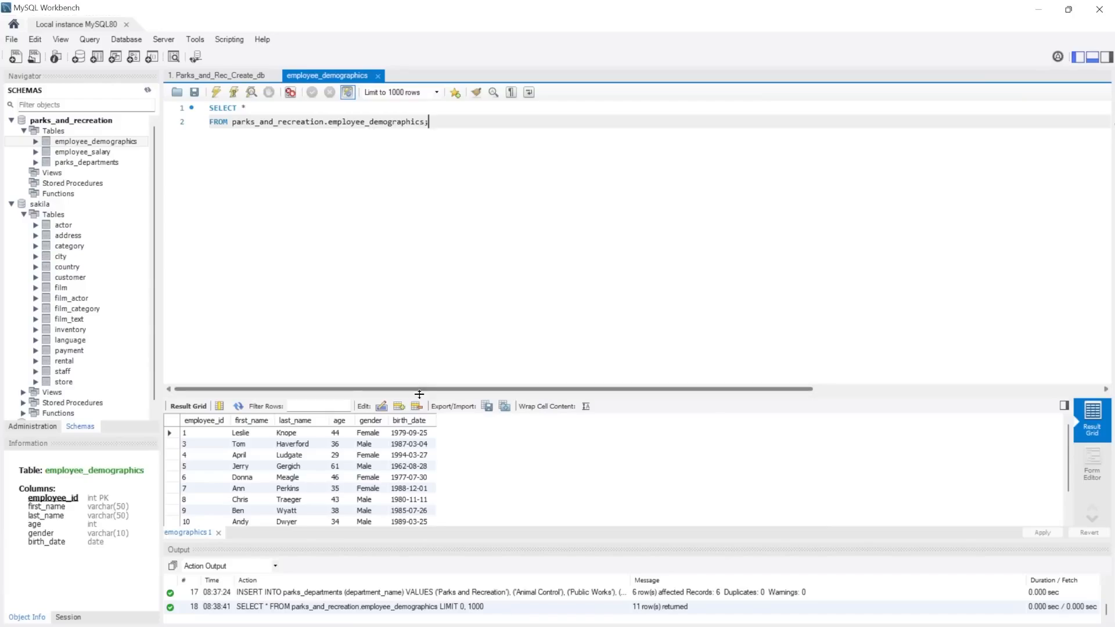
{"action": "left_click_drag", "start_coordinate": [418, 392], "coordinate": [447, 258]}
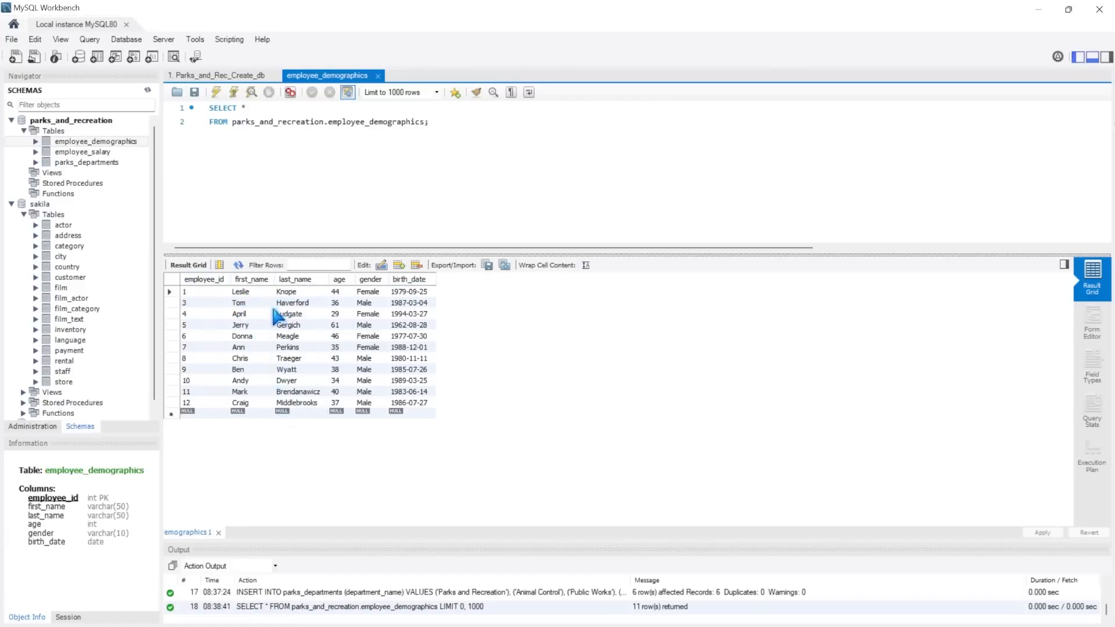
{"action": "scroll", "coordinate": [317, 139], "scroll_direction": "up", "scroll_amount": 4, "text": "ctrl"}
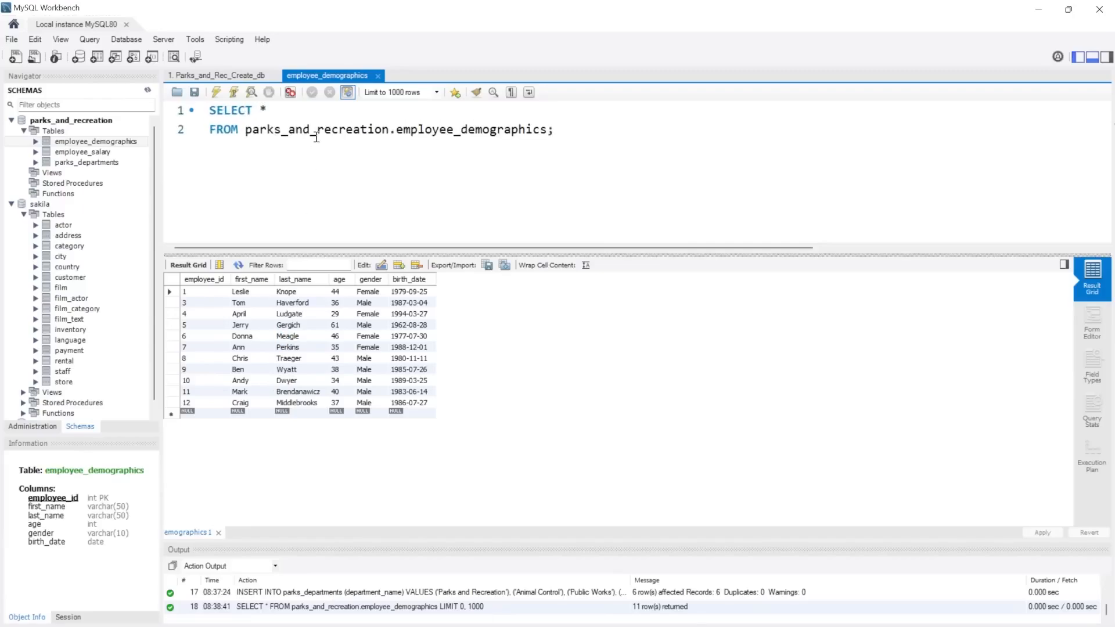
- Re-run the demographics query and paste a copy of it below a blank line
{"action": "left_click", "coordinate": [285, 128]}
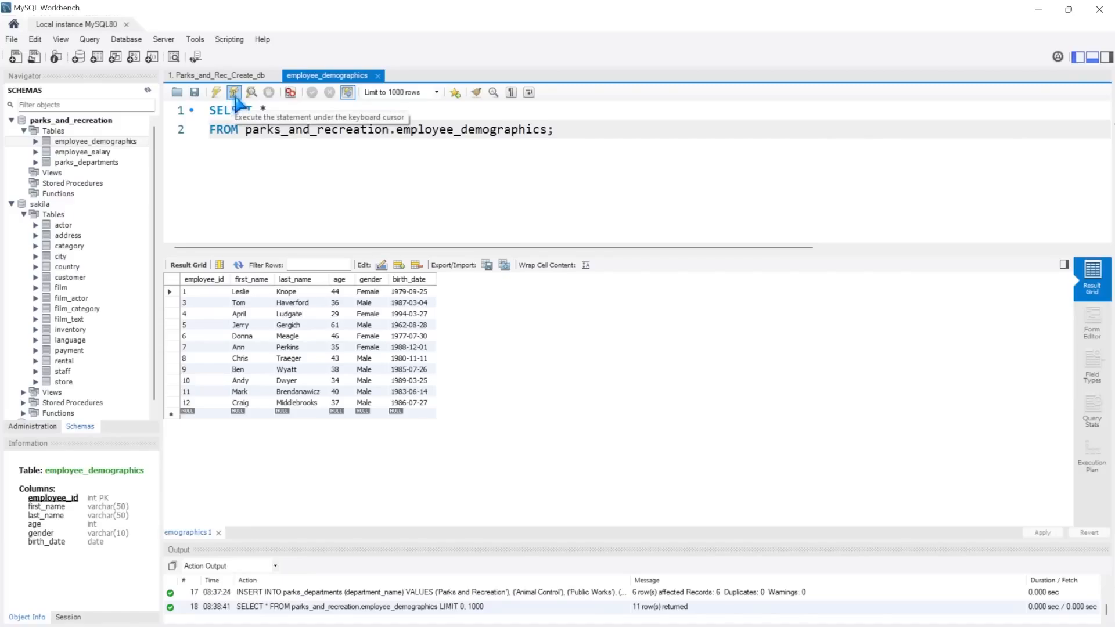
{"action": "left_click", "coordinate": [236, 94]}
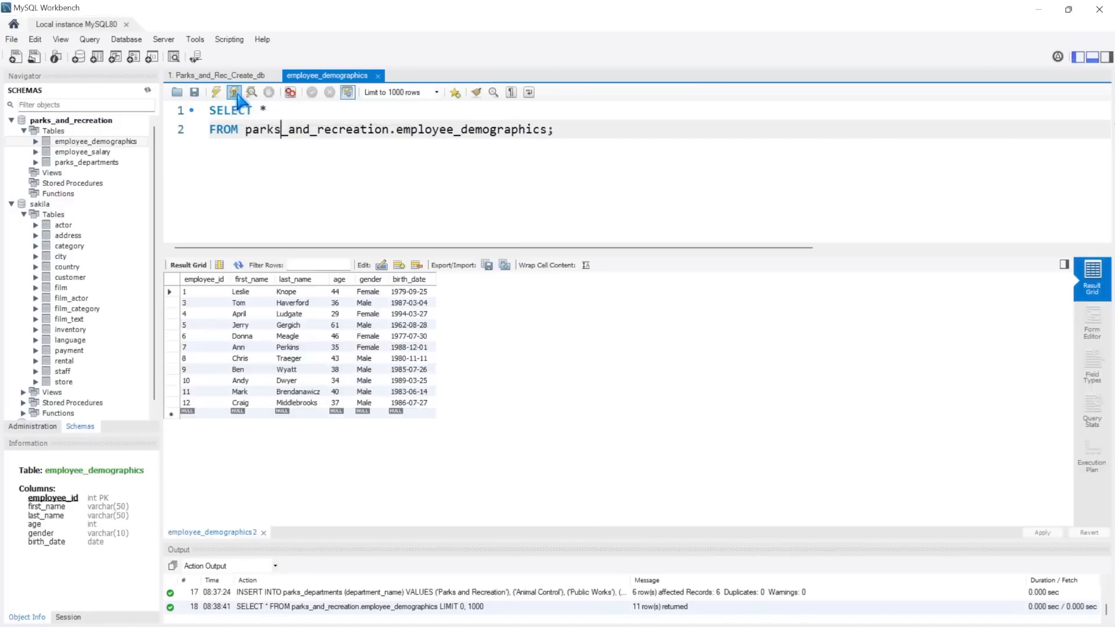
{"action": "left_click_drag", "start_coordinate": [211, 110], "coordinate": [568, 128]}
{"action": "key", "text": "ctrl+c"}
{"action": "left_click", "coordinate": [568, 129]}
{"action": "key", "text": "Return"}
{"action": "key", "text": "Return"}
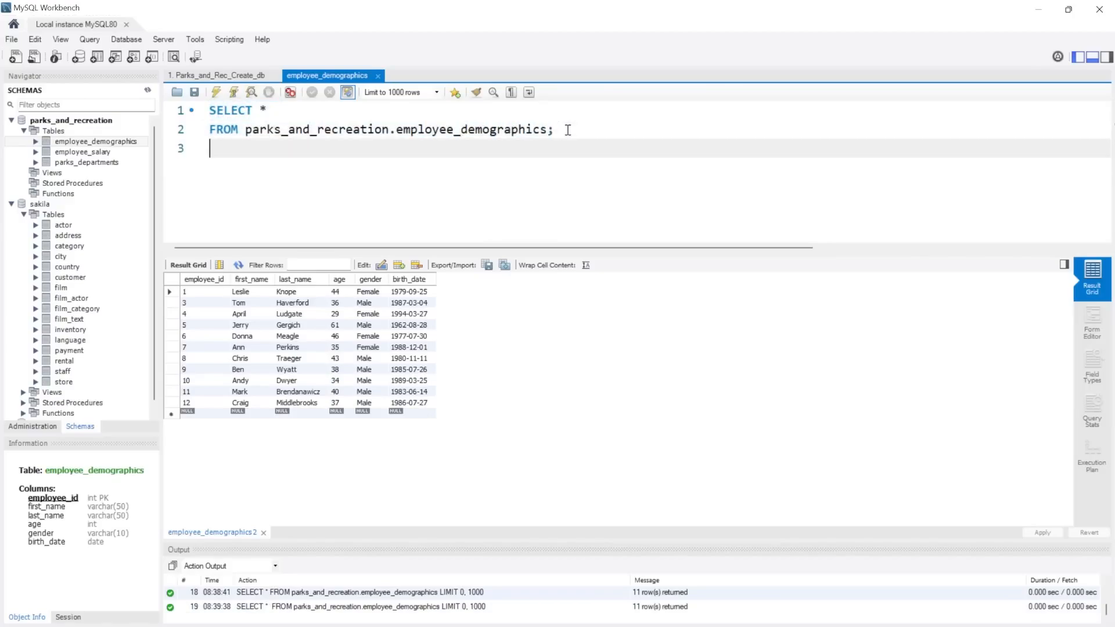
{"action": "key", "text": "ctrl+v"}
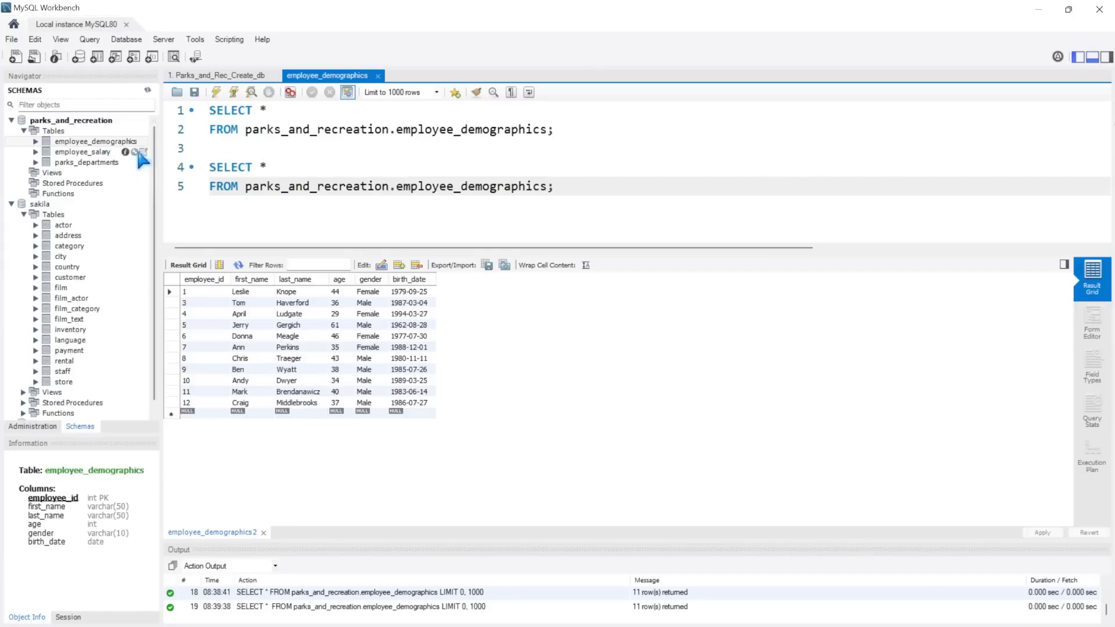
- Change the copy to query employee_salary and run it, showing 12 salary rows
{"action": "left_click_drag", "start_coordinate": [546, 186], "coordinate": [465, 186]}
{"action": "type", "text": "salary"}
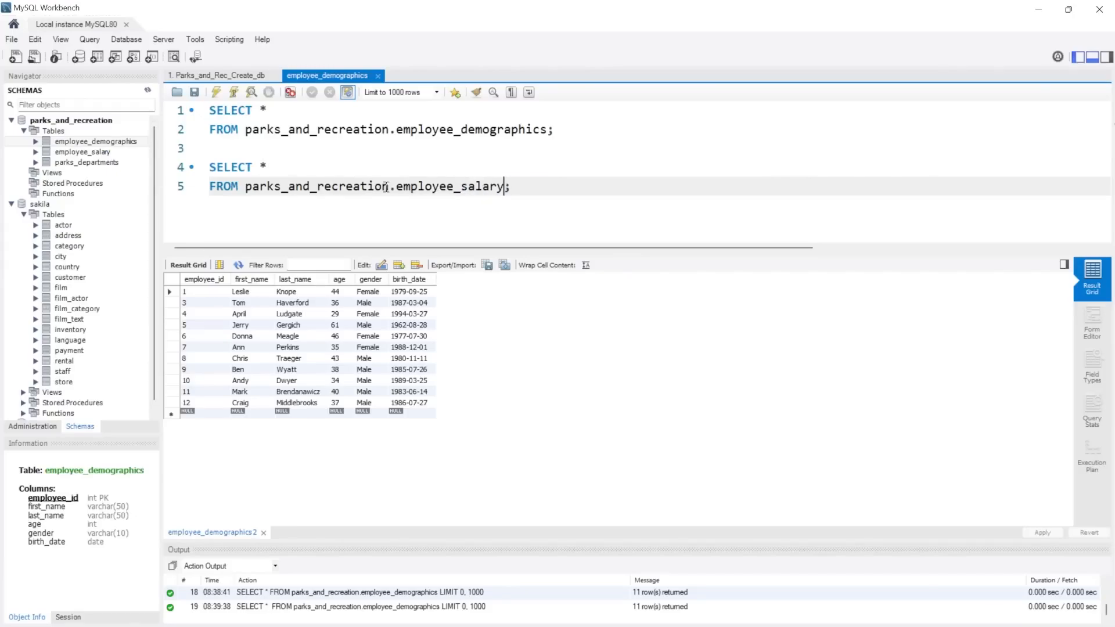
{"action": "left_click", "coordinate": [259, 180]}
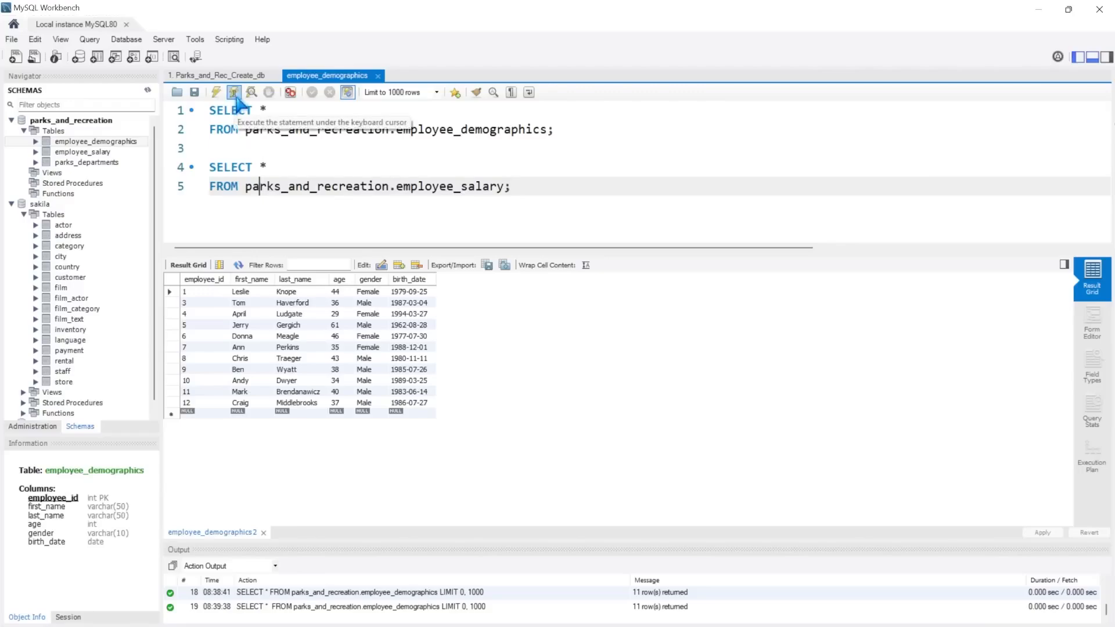
{"action": "left_click", "coordinate": [234, 92]}
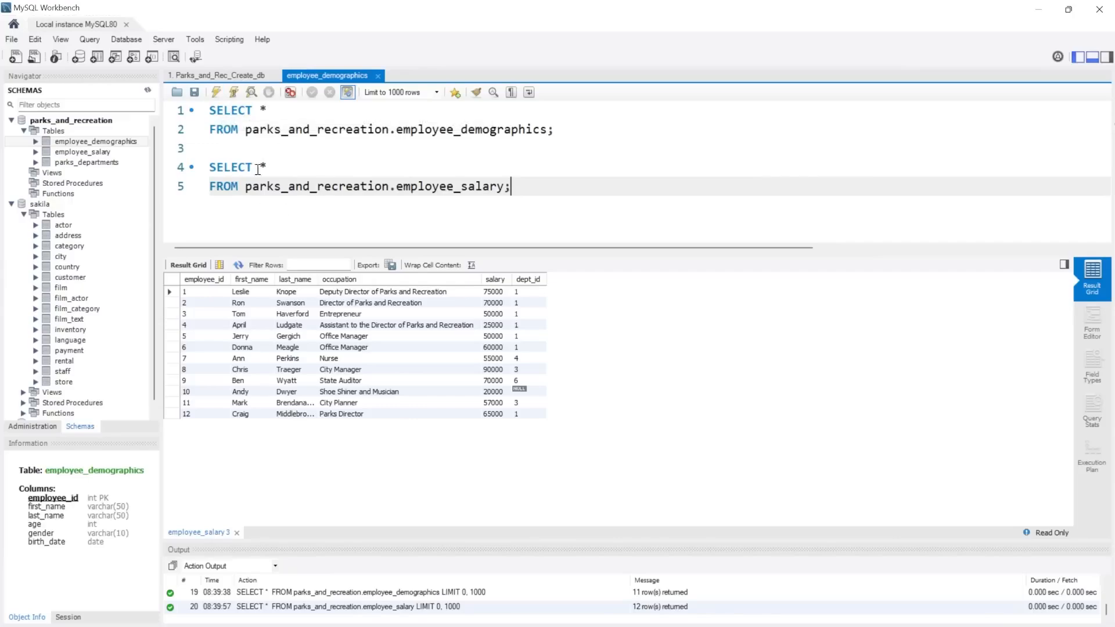
- Run both queries together and compare the employee_demographics and employee_salary result tabs
{"action": "left_click", "coordinate": [221, 95]}
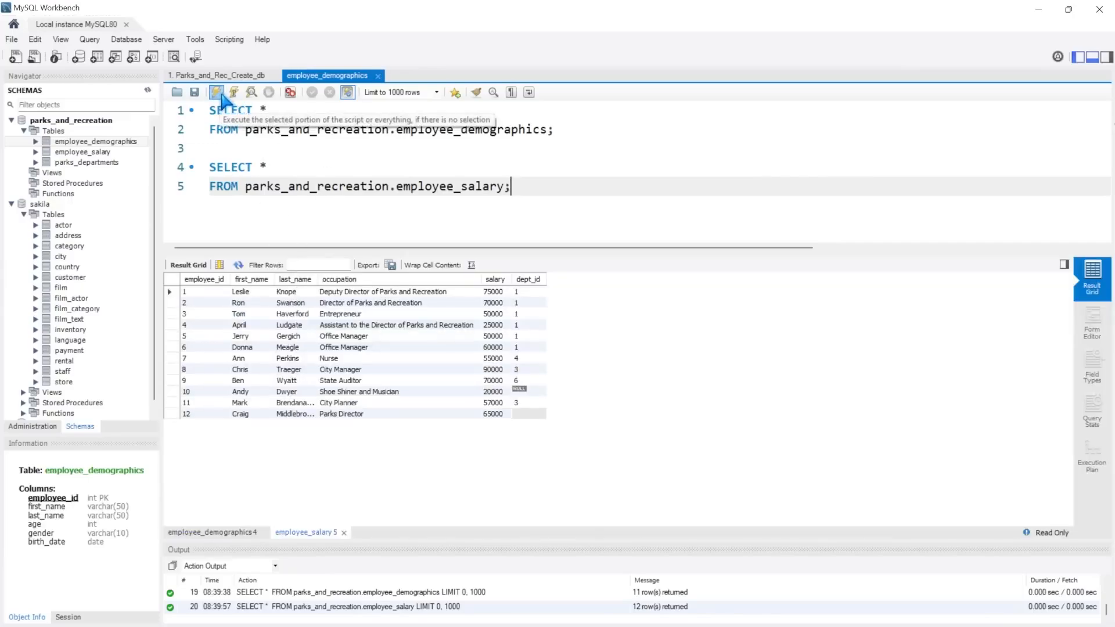
{"action": "left_click", "coordinate": [229, 533]}
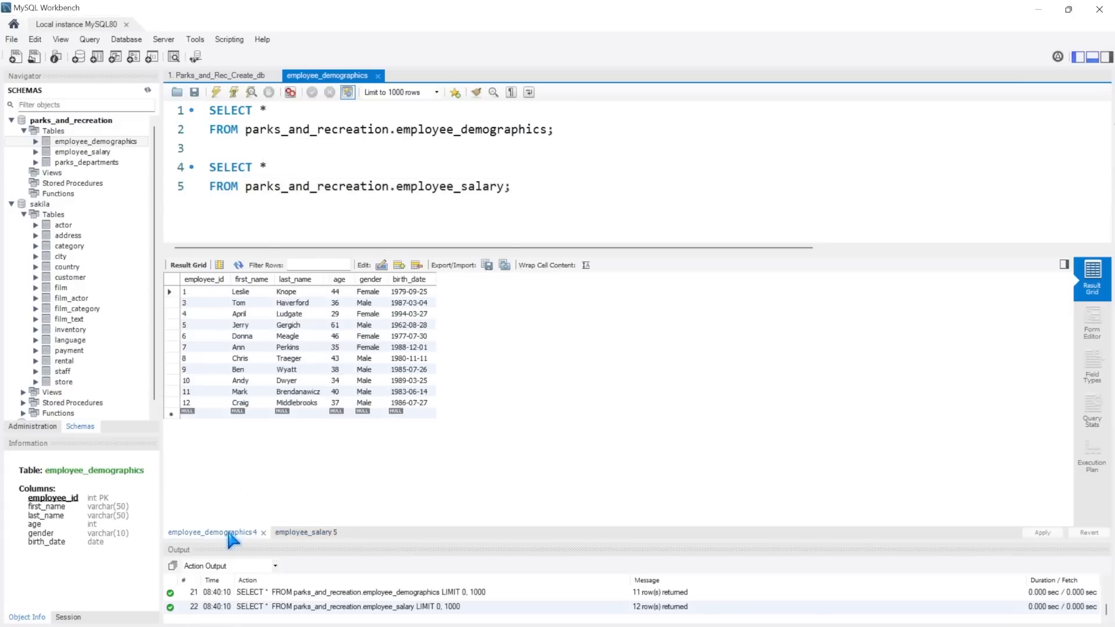
{"action": "left_click", "coordinate": [305, 532]}
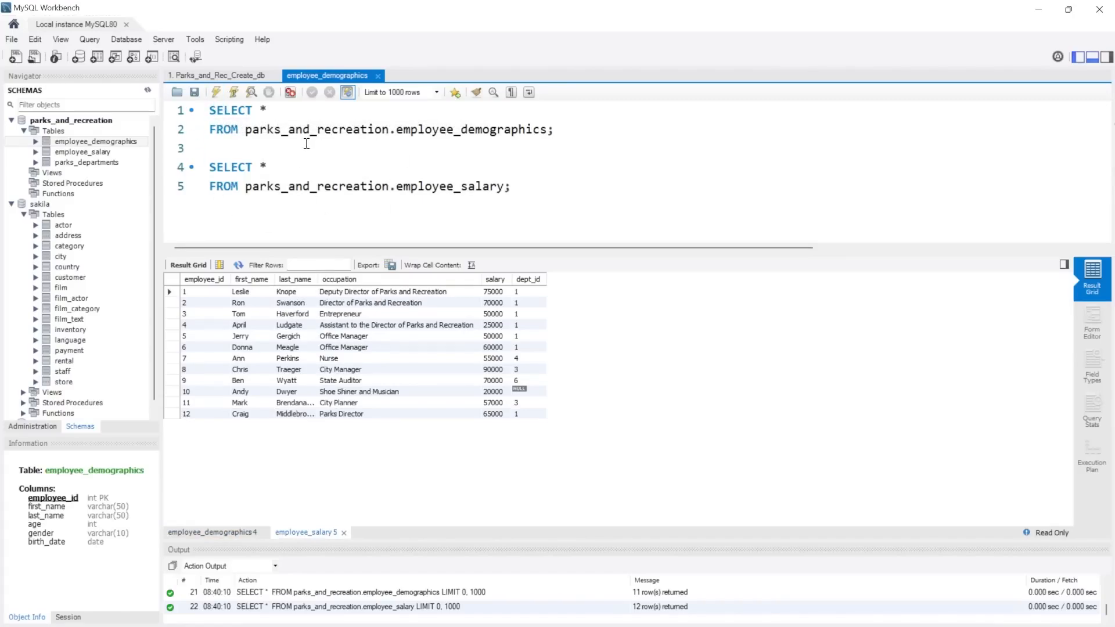
- Toggle the SQL Additions context help panel open and closed
{"action": "left_click", "coordinate": [238, 186]}
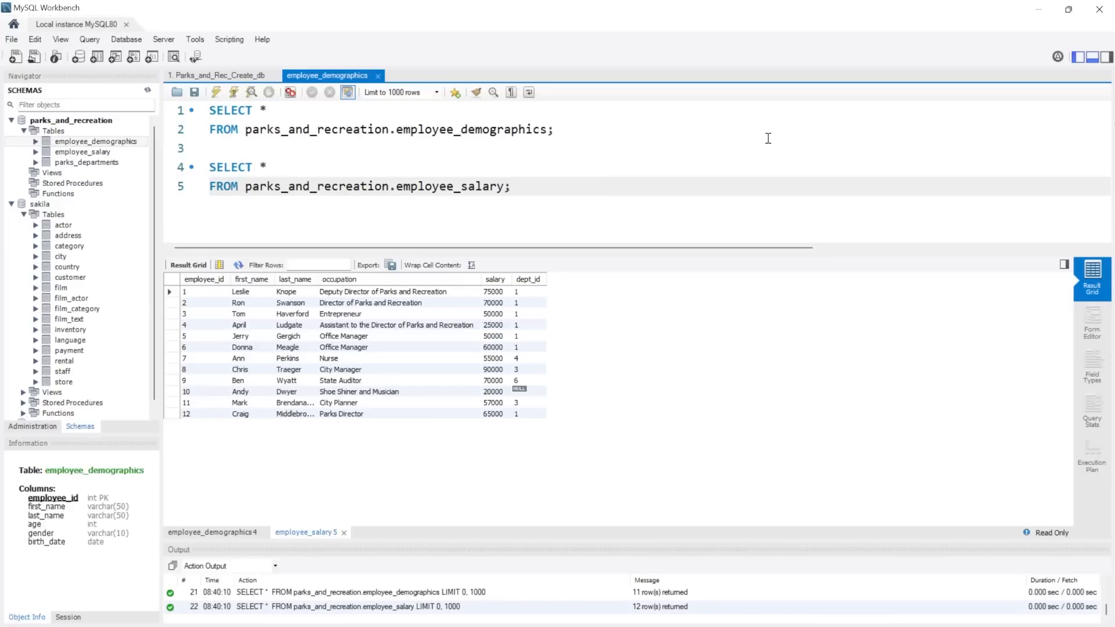
{"action": "left_click", "coordinate": [1107, 56]}
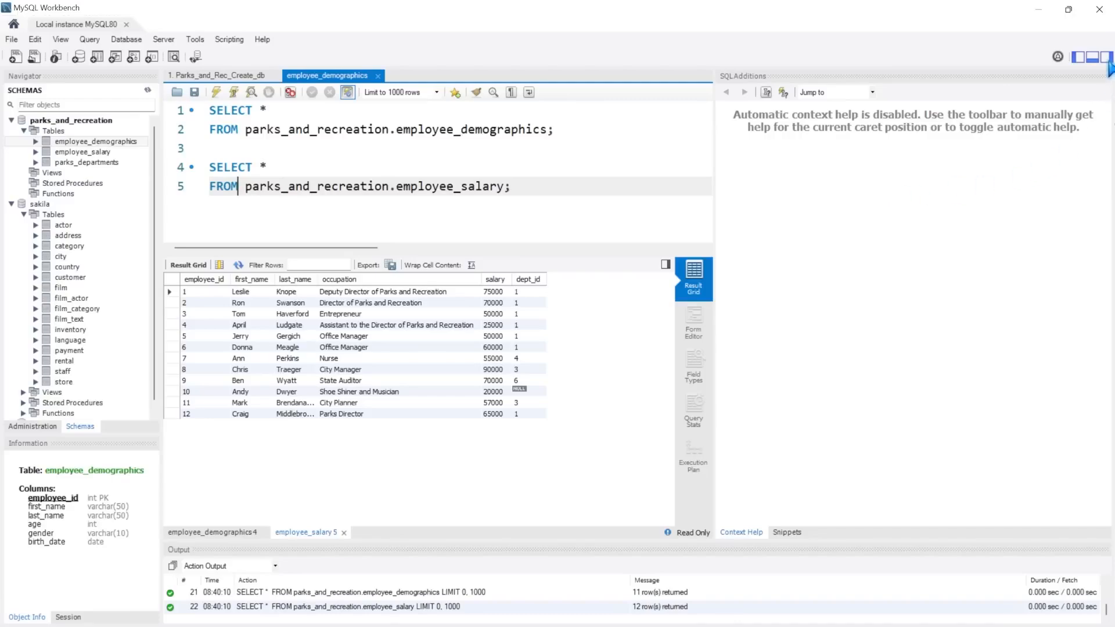
{"action": "left_click", "coordinate": [1106, 57]}
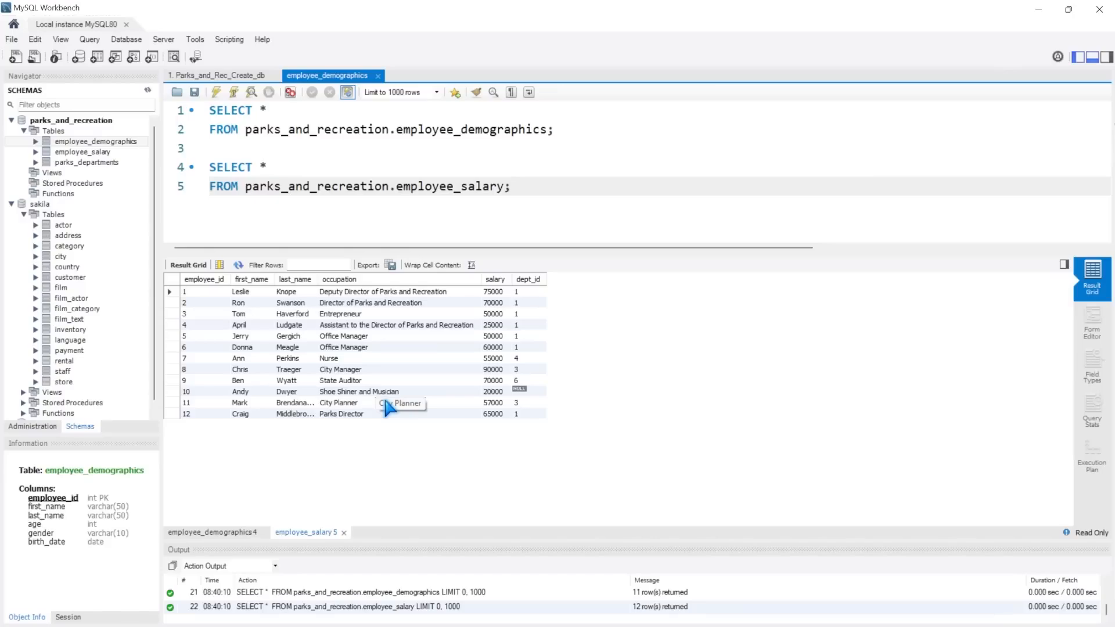